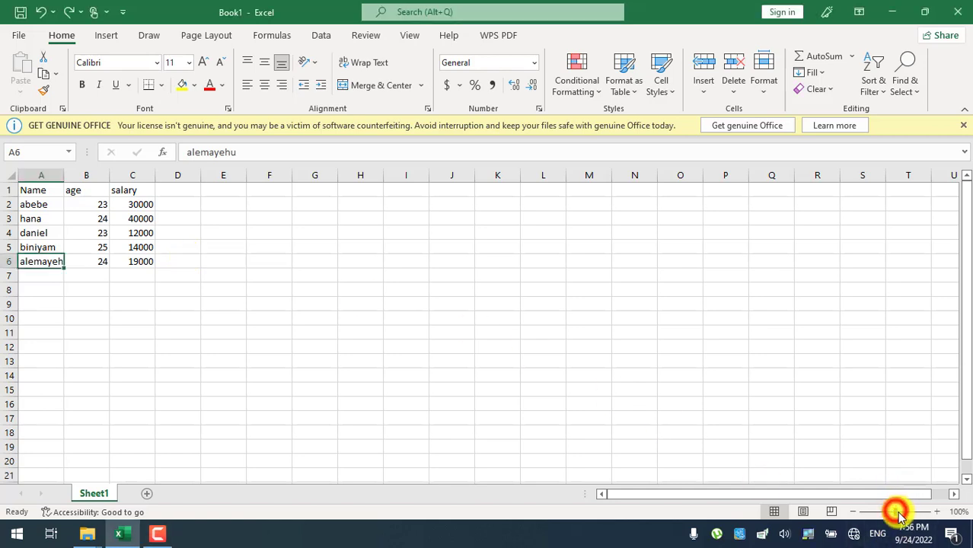
# Zoom the worksheet in to 200%.
pyautogui.click(937, 517)
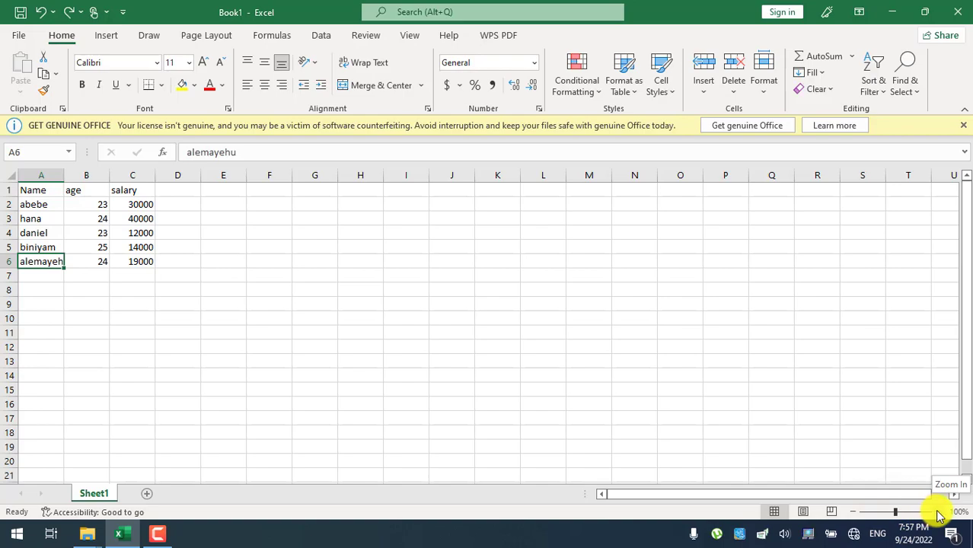
pyautogui.click(937, 516)
pyautogui.click(937, 517)
pyautogui.click(938, 517)
pyautogui.click(939, 516)
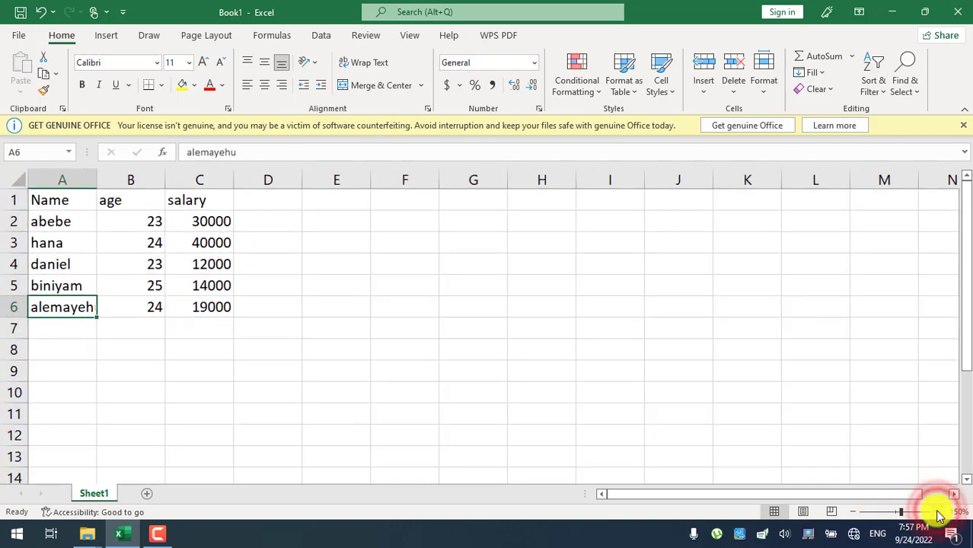
pyautogui.click(938, 516)
pyautogui.click(938, 516)
pyautogui.click(938, 516)
pyautogui.click(938, 517)
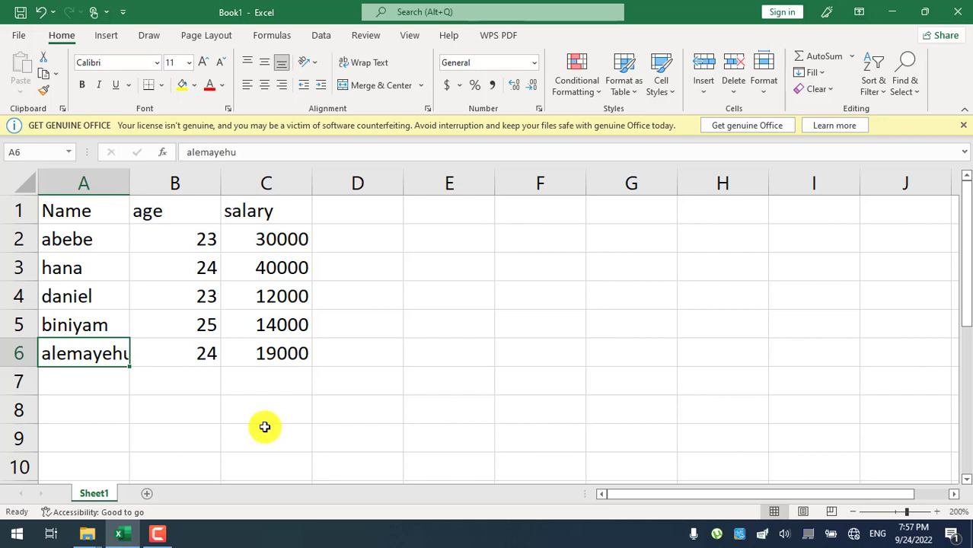
# Set the font of the header cells A1:C1 to Abadi MT Condensed Extra Bold.
pyautogui.moveTo(89, 207); pyautogui.dragTo(287, 357)
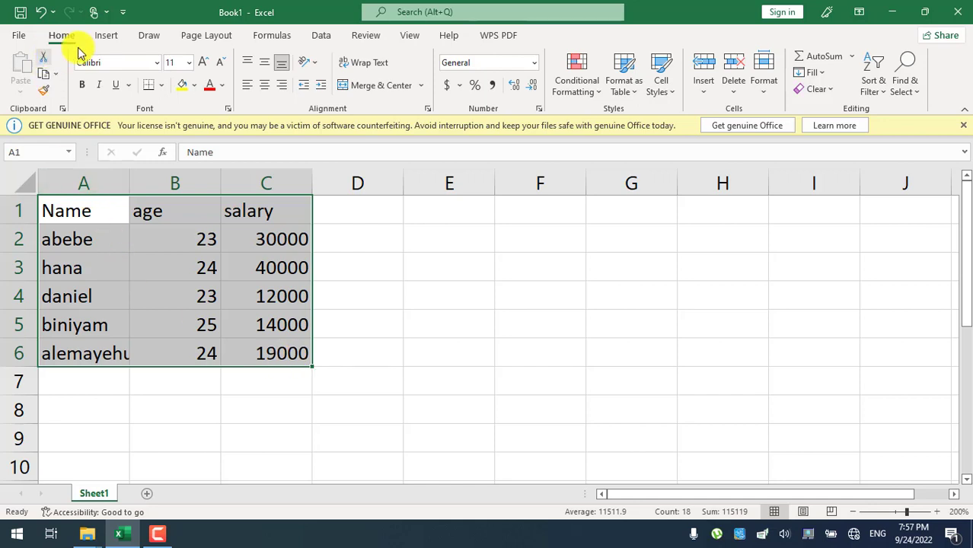
pyautogui.moveTo(59, 215); pyautogui.dragTo(276, 217)
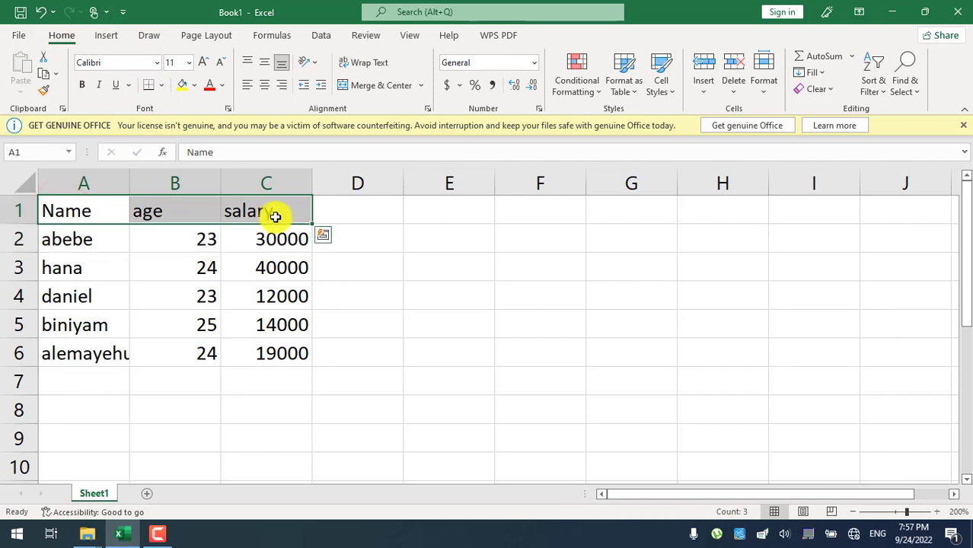
pyautogui.click(154, 64)
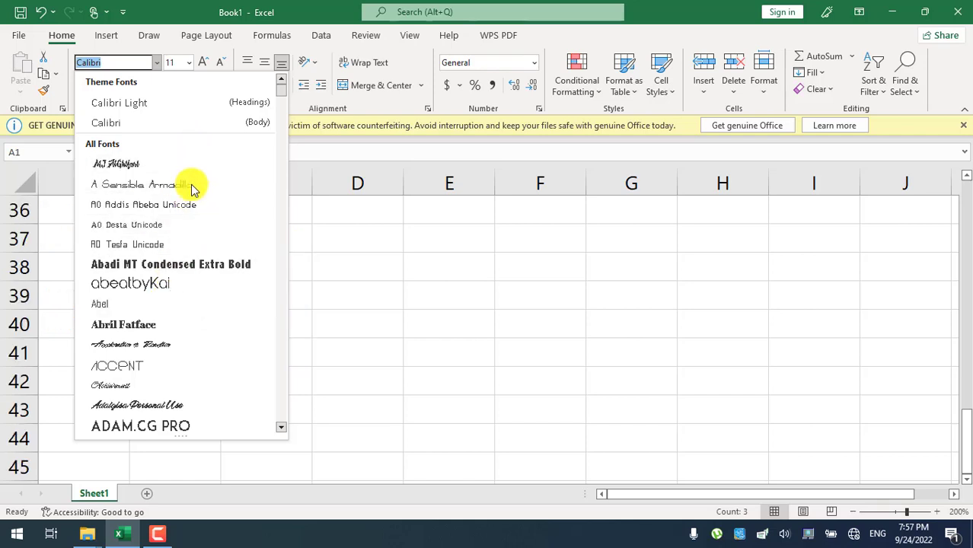
pyautogui.click(183, 264)
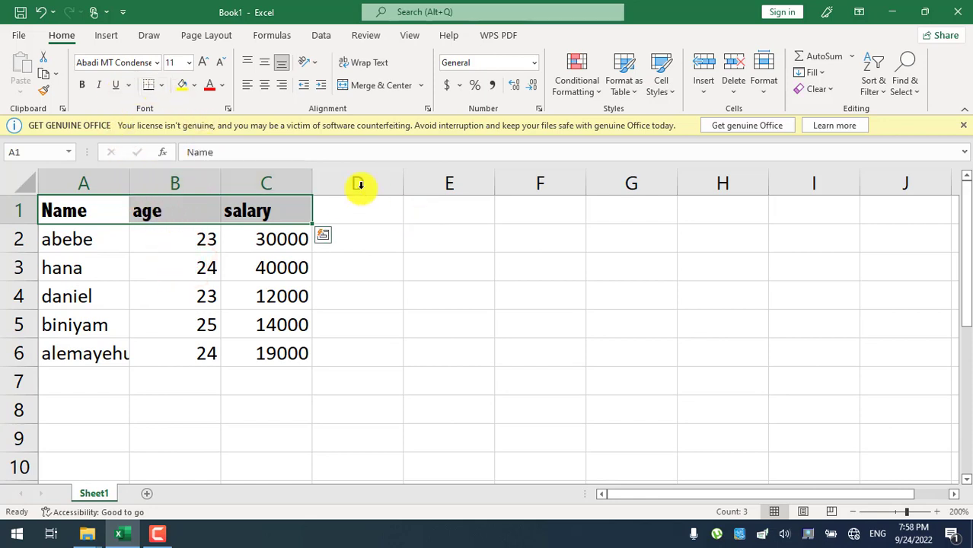
# Make the header cells A1:C1 bold and italic, trying an underline and removing it again.
pyautogui.click(82, 86)
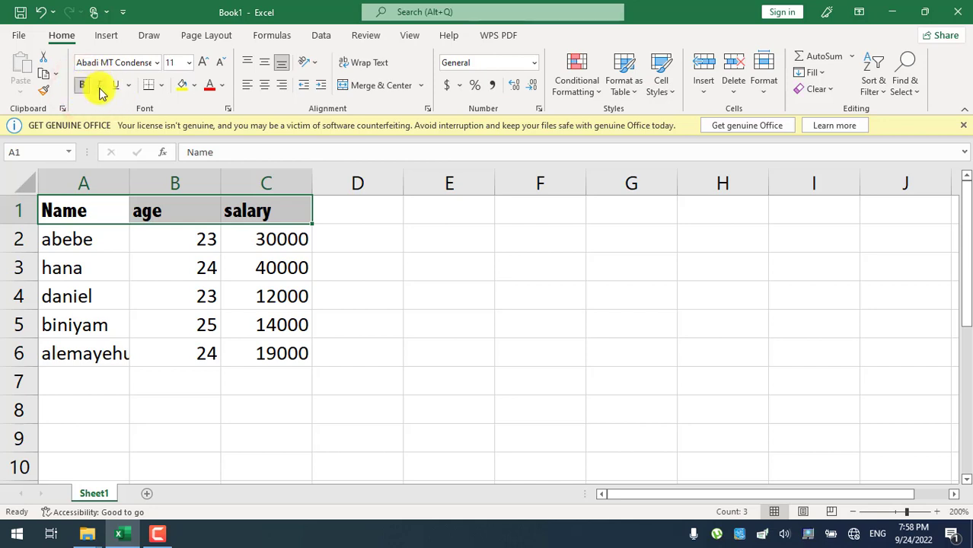
pyautogui.click(97, 85)
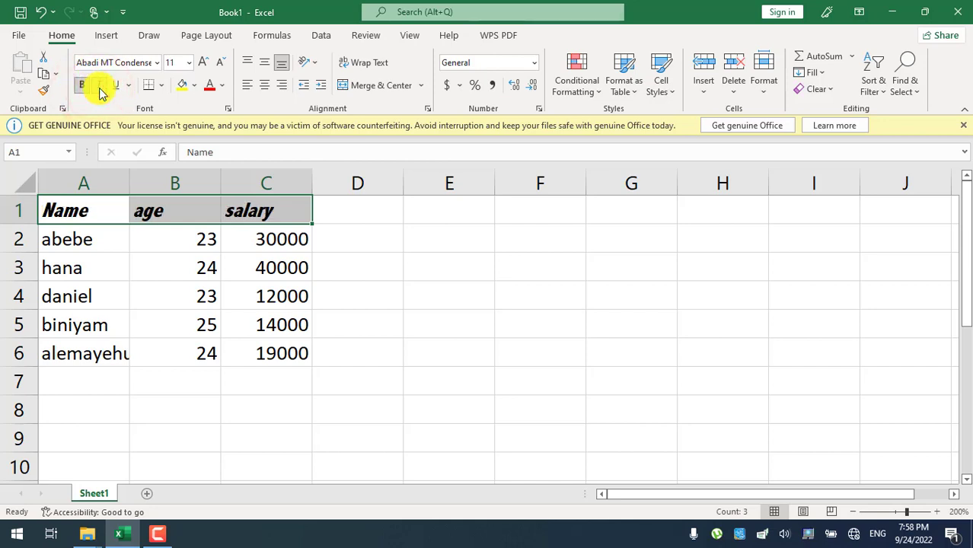
pyautogui.click(115, 85)
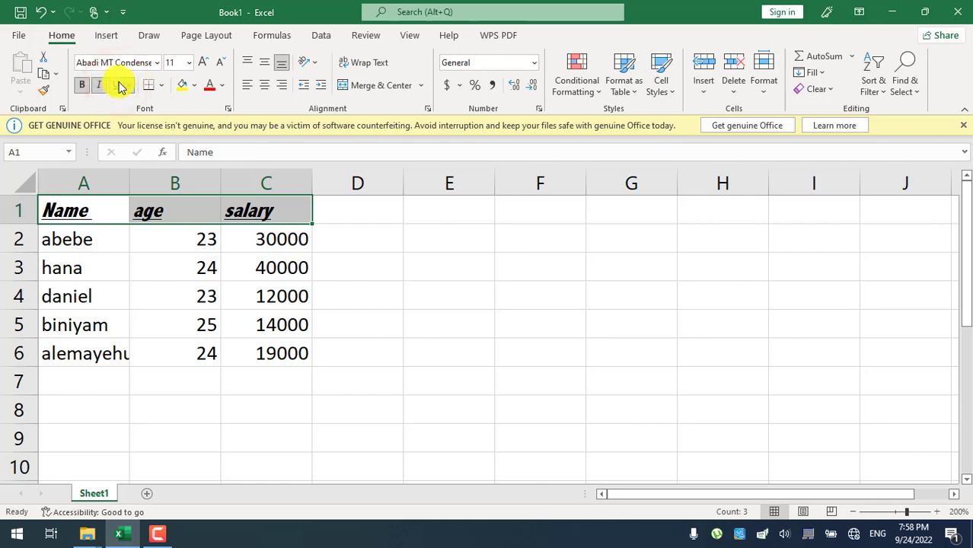
pyautogui.click(119, 86)
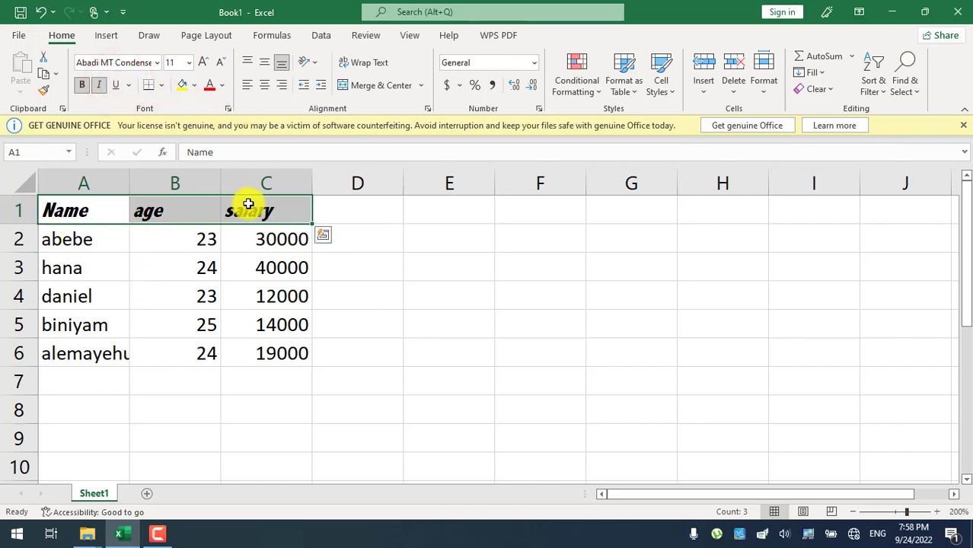
# Apply All Borders to the header cells A1:C1.
pyautogui.click(161, 88)
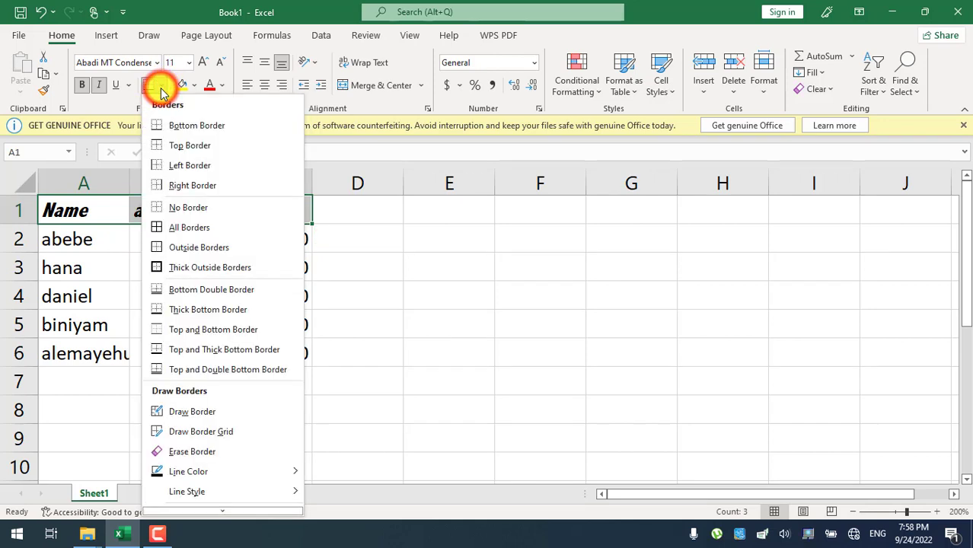
pyautogui.click(199, 227)
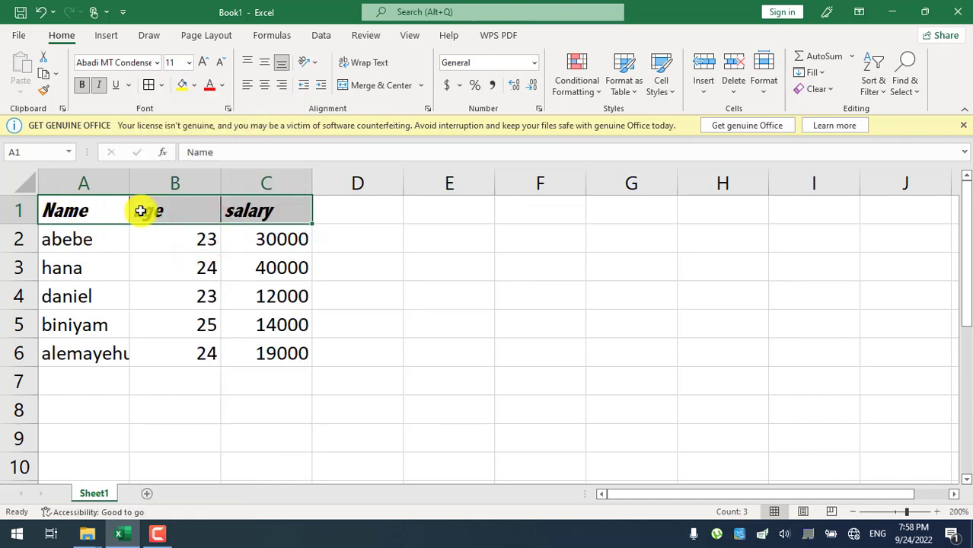
pyautogui.click(459, 375)
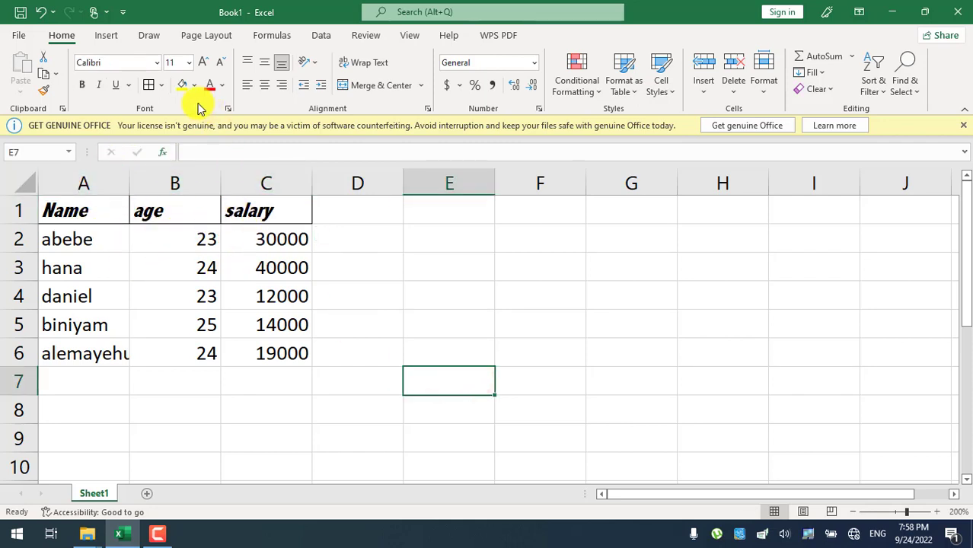
# Set the font color of the header cells A1:C1 to the standard light blue.
pyautogui.moveTo(54, 219); pyautogui.dragTo(262, 194)
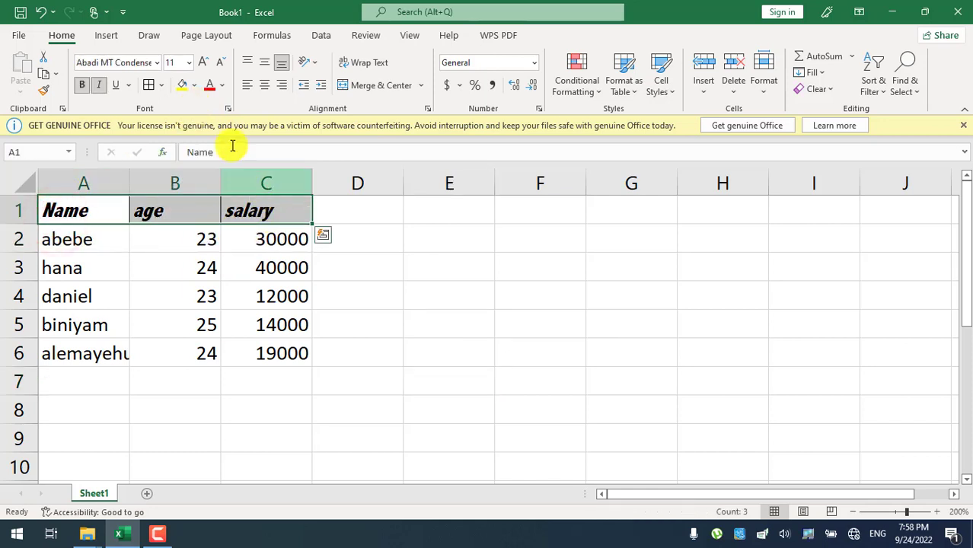
pyautogui.click(222, 85)
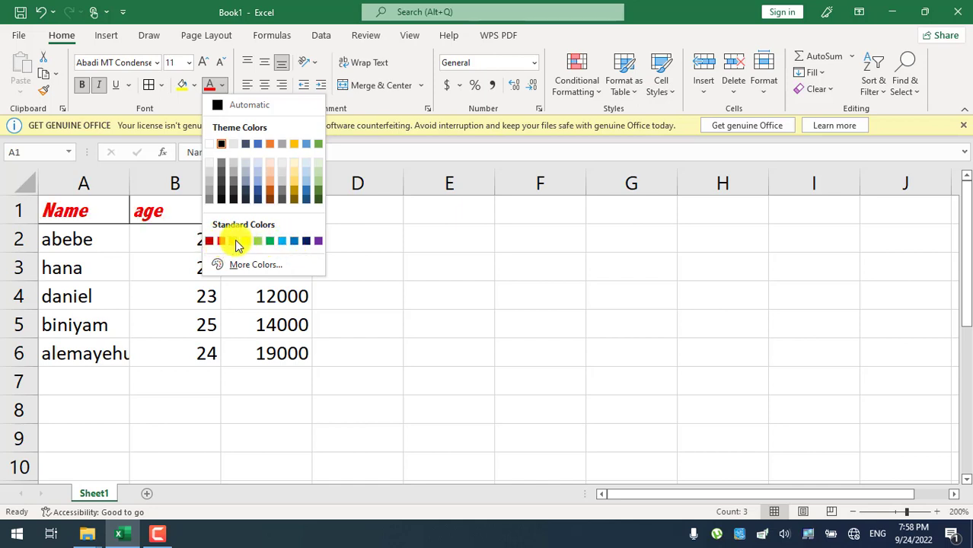
pyautogui.click(282, 241)
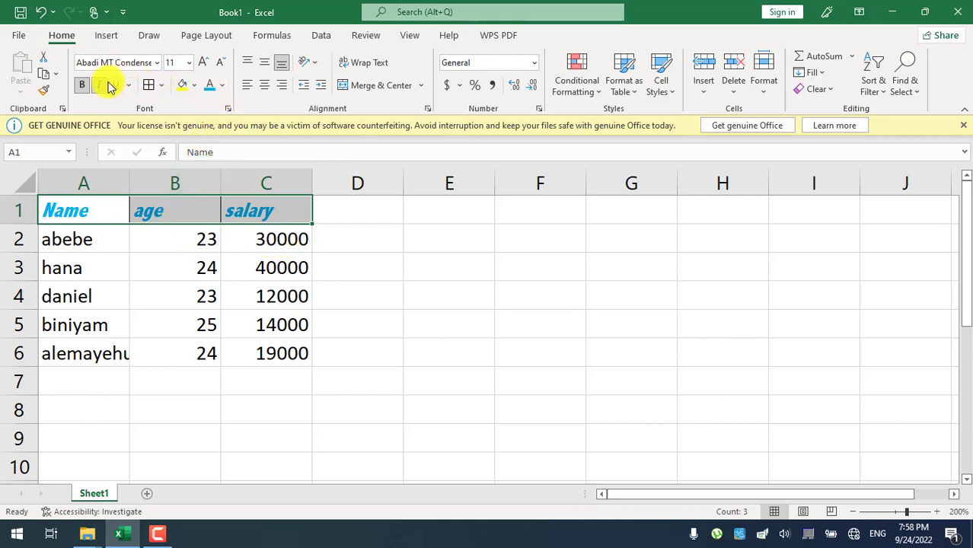
pyautogui.click(160, 85)
pyautogui.click(158, 83)
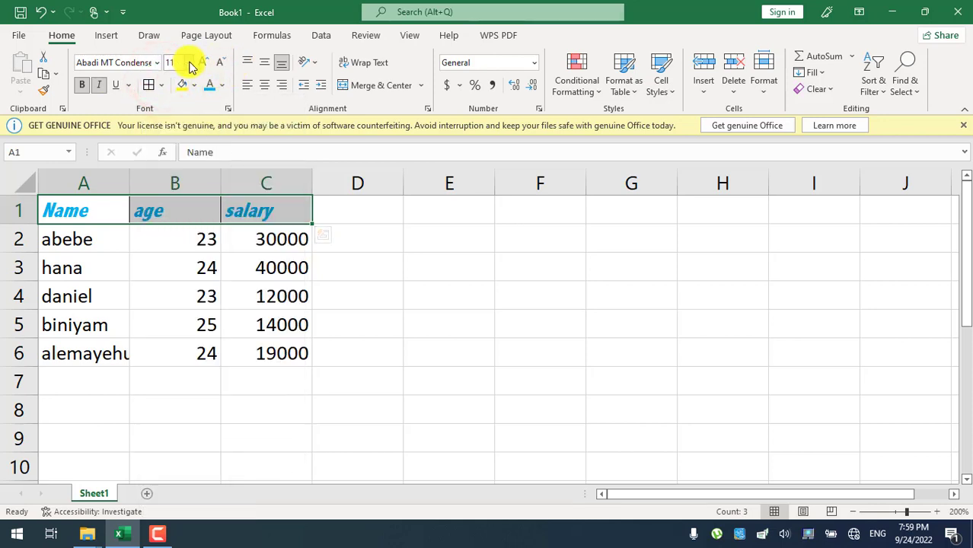
# Try increasing the header cells' font size to 12, and restore it to 11.
pyautogui.click(188, 62)
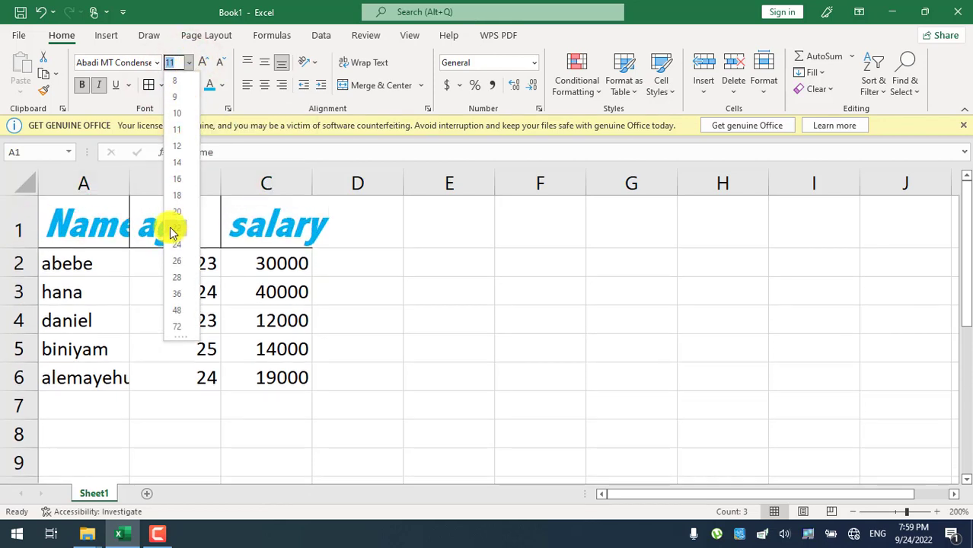
pyautogui.click(174, 134)
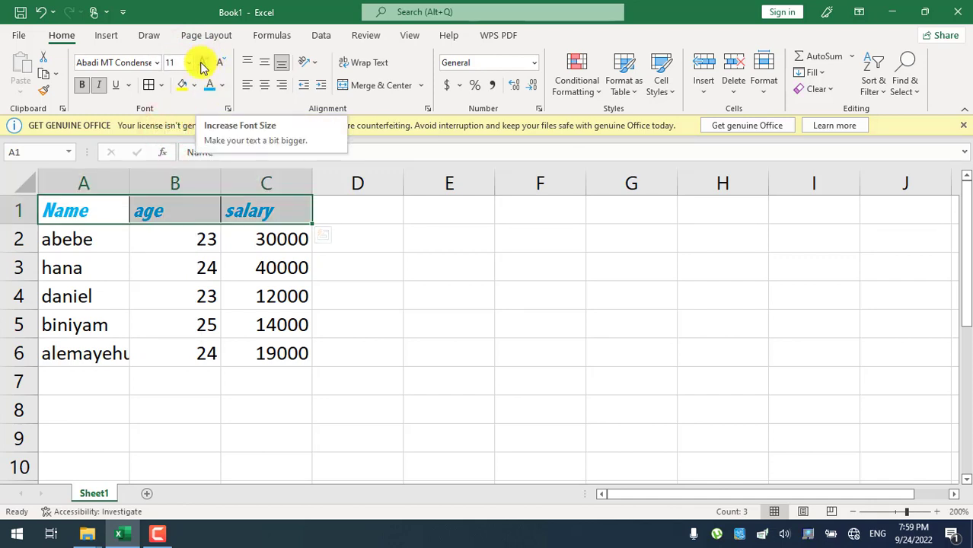
pyautogui.click(202, 66)
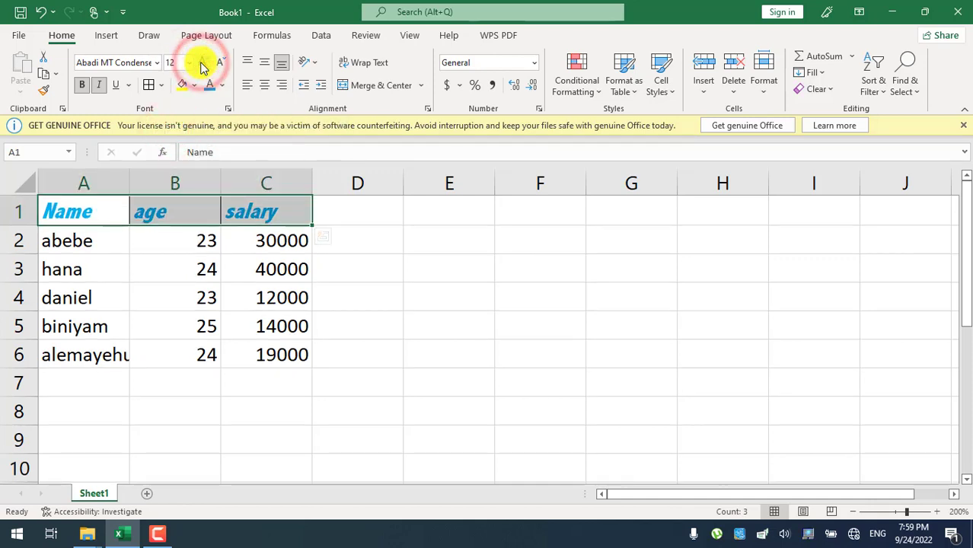
pyautogui.click(214, 62)
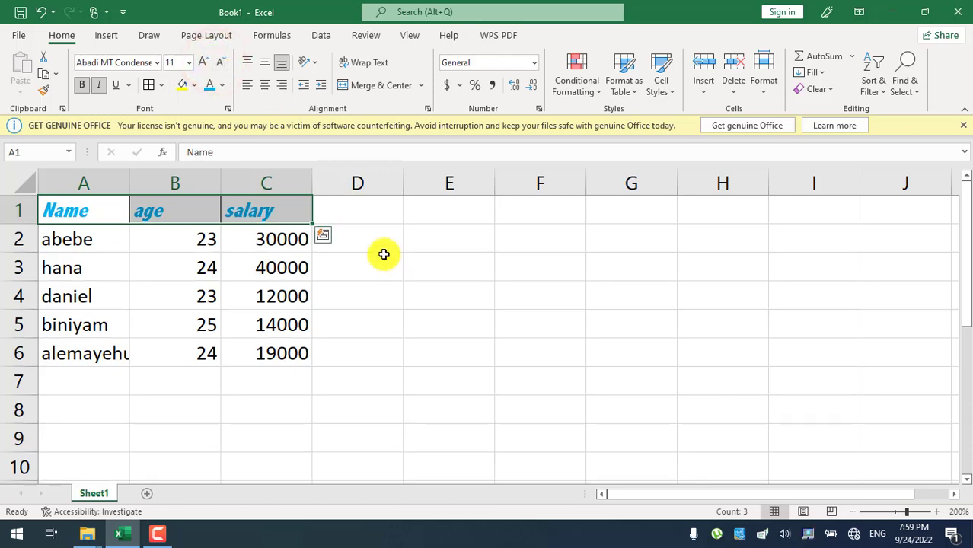
pyautogui.click(384, 255)
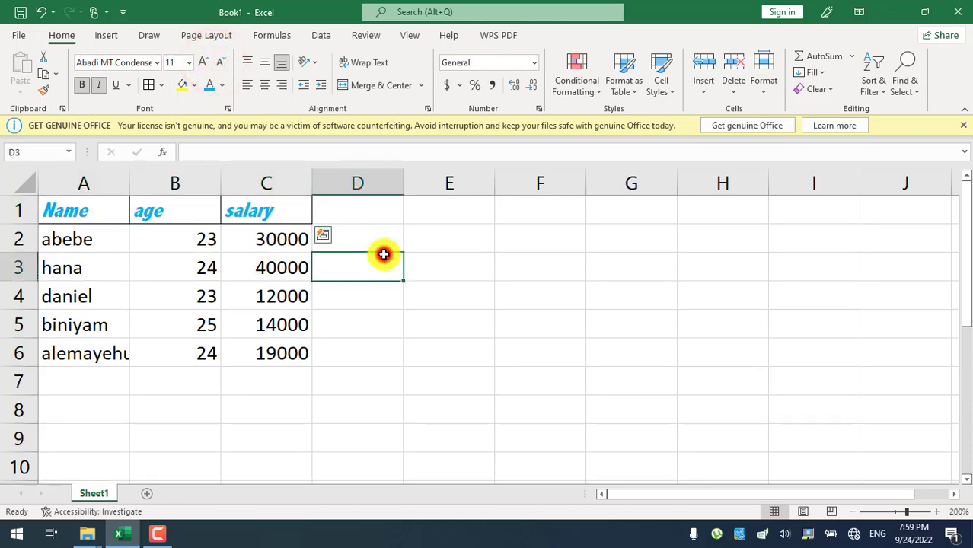
pyautogui.click(76, 205)
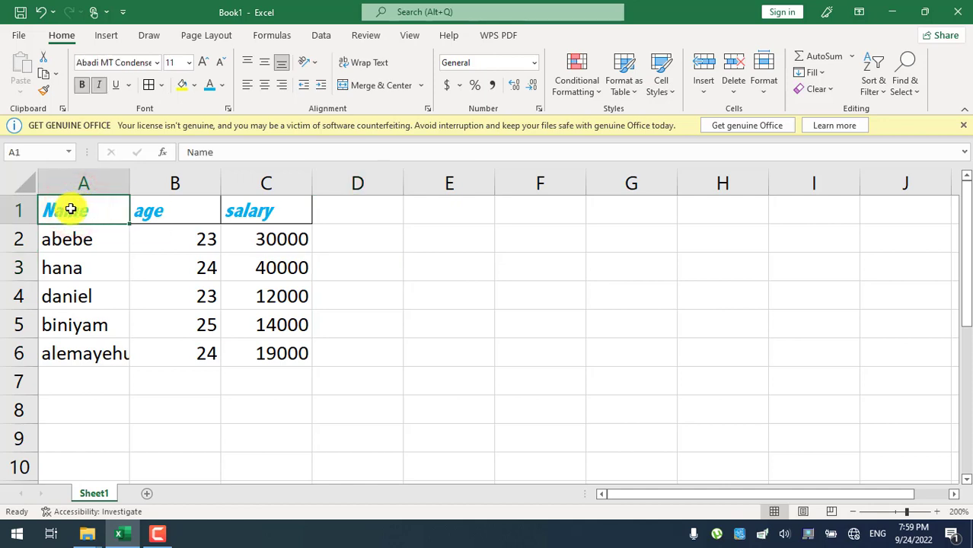
pyautogui.moveTo(67, 208); pyautogui.dragTo(276, 216)
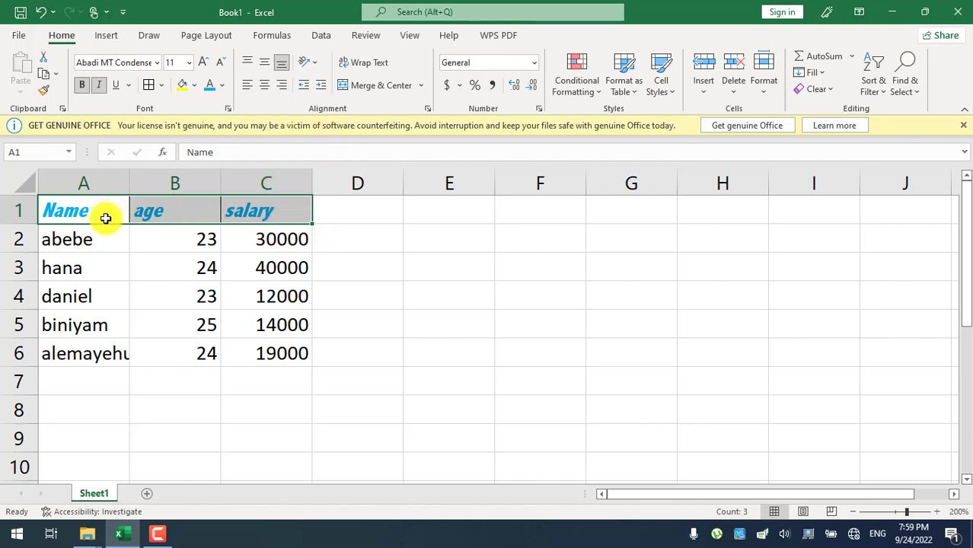
pyautogui.moveTo(71, 216); pyautogui.dragTo(258, 347)
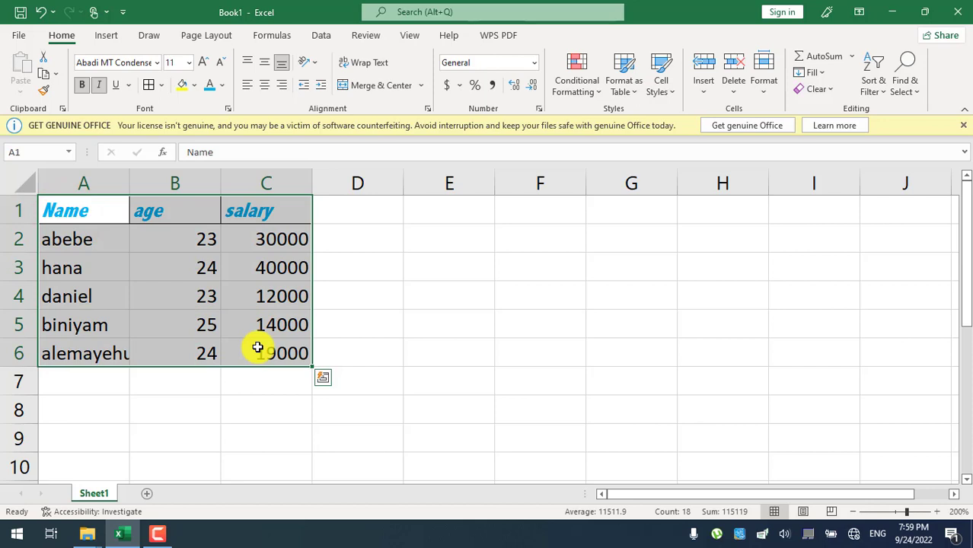
pyautogui.click(257, 347)
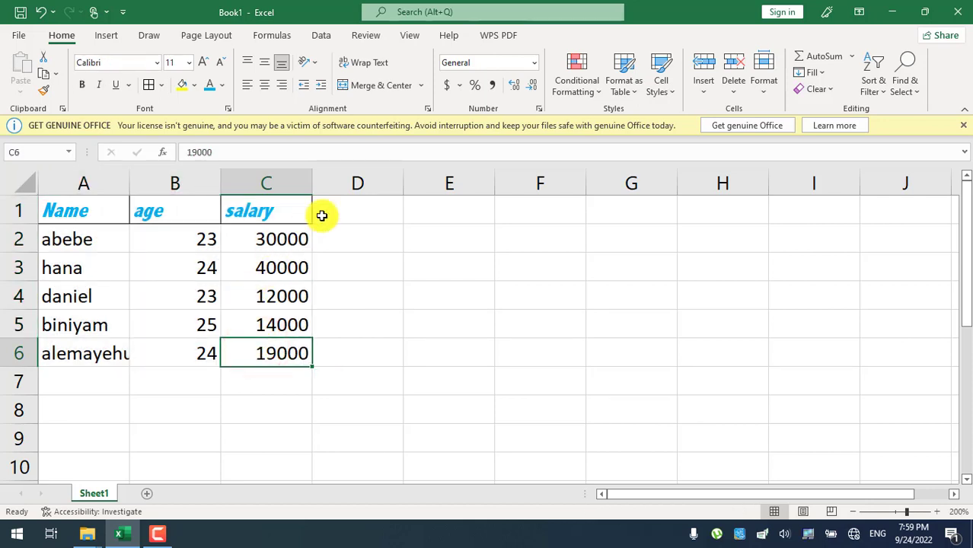
# Fill the header cells A1:C1 with a light gold theme color.
pyautogui.moveTo(71, 211); pyautogui.dragTo(278, 203)
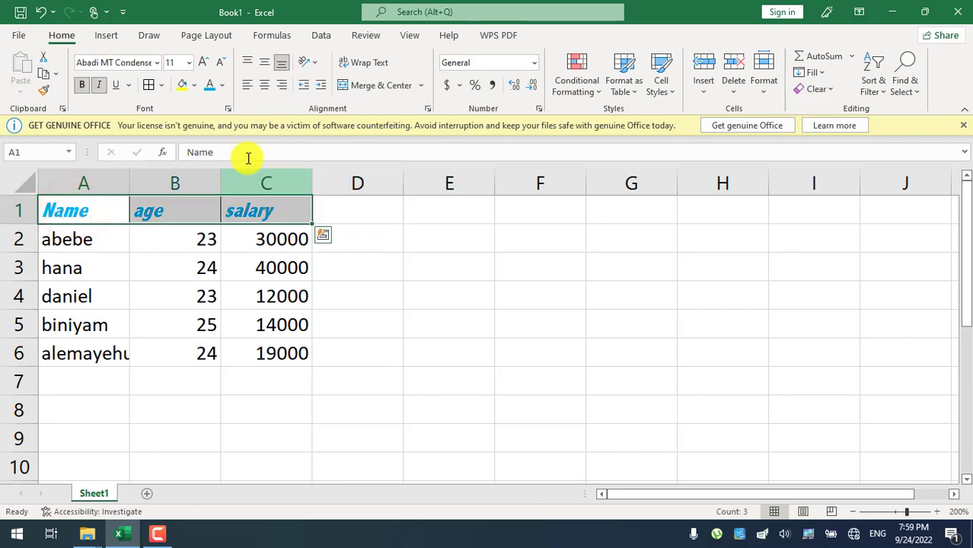
pyautogui.click(195, 86)
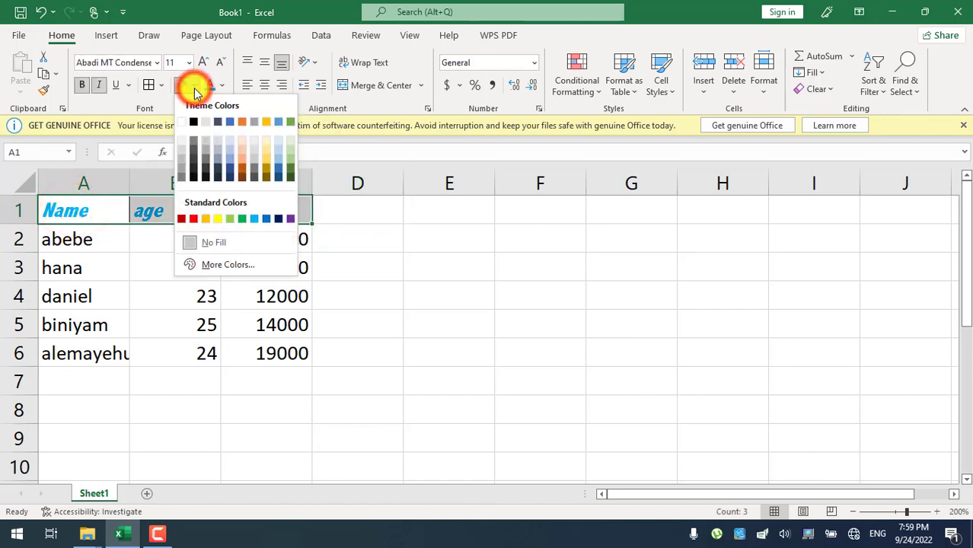
pyautogui.click(265, 163)
pyautogui.click(374, 214)
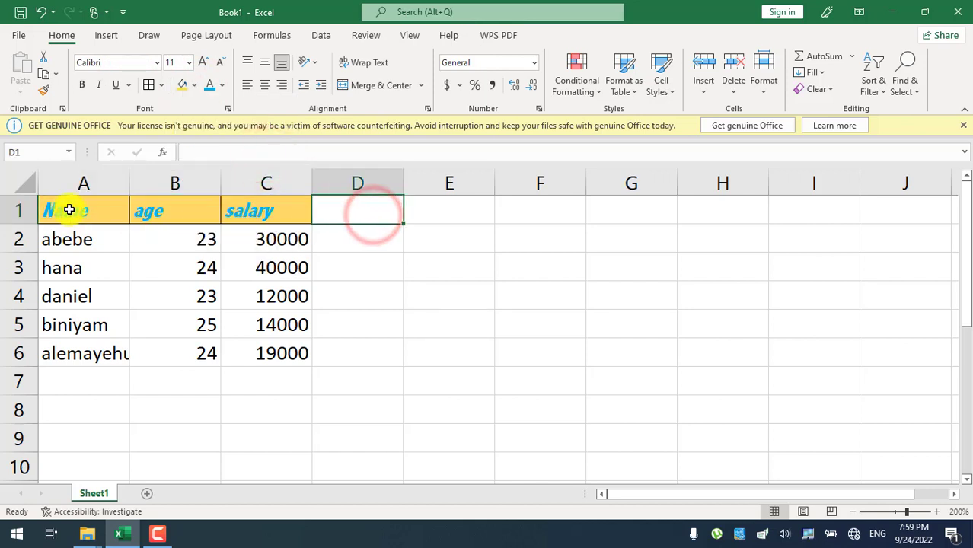
# Try right and center alignment on cell A3, and set it to left alignment.
pyautogui.moveTo(68, 209); pyautogui.dragTo(246, 208)
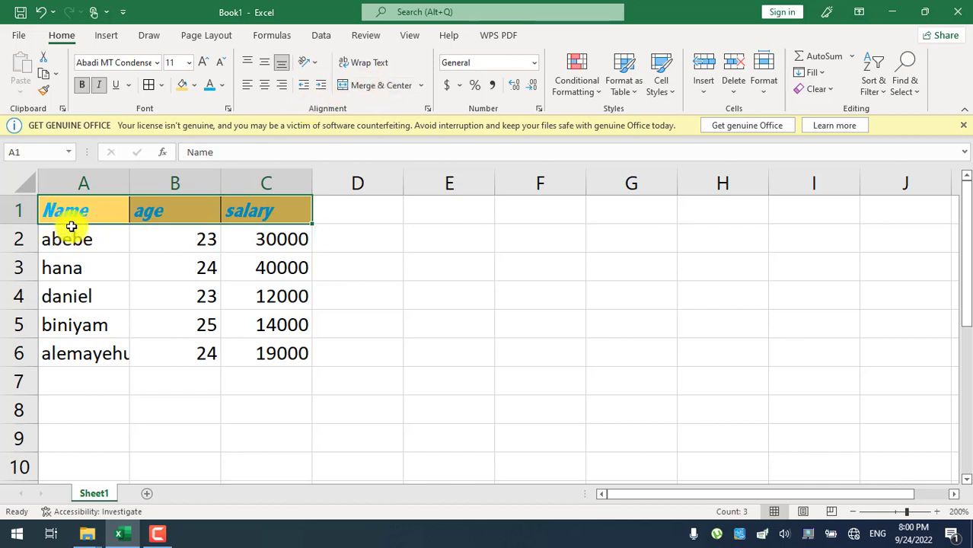
pyautogui.click(68, 270)
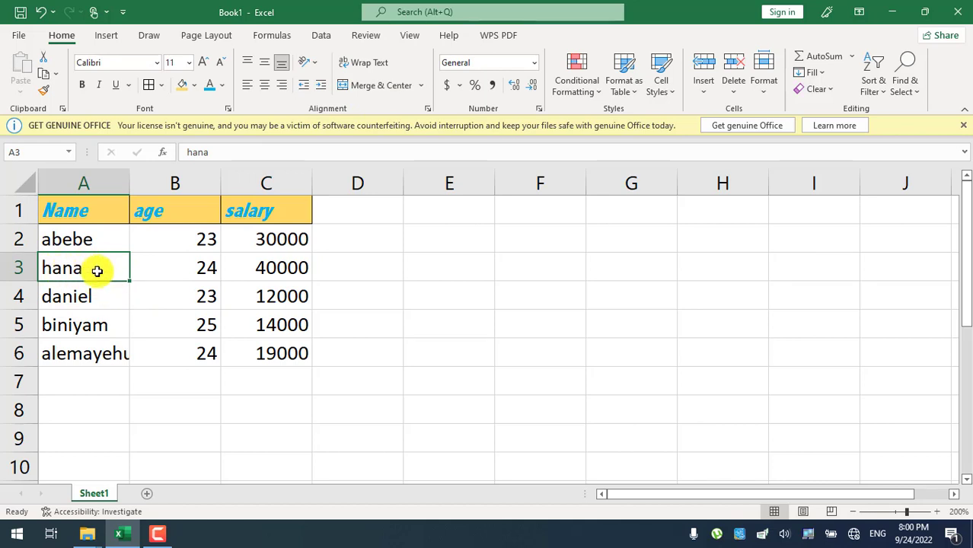
pyautogui.click(281, 86)
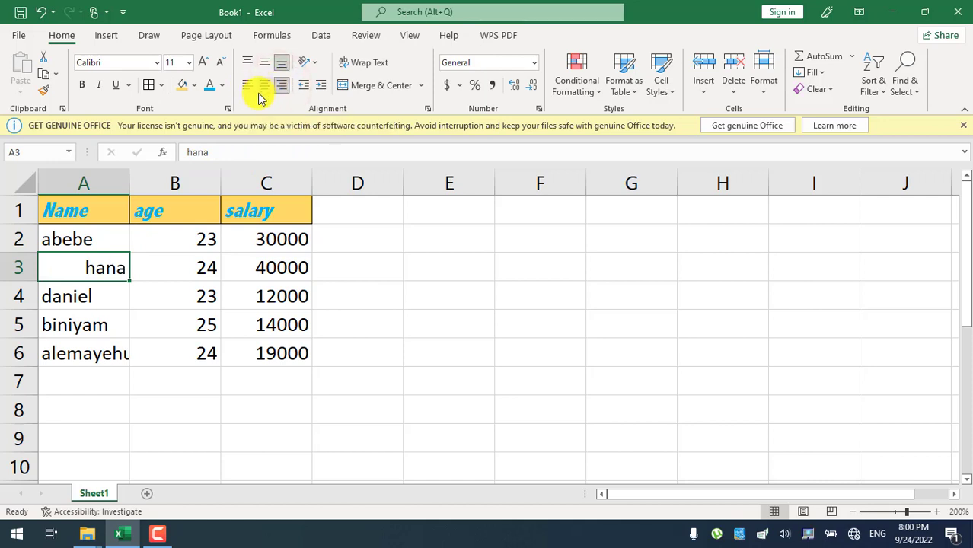
pyautogui.click(263, 89)
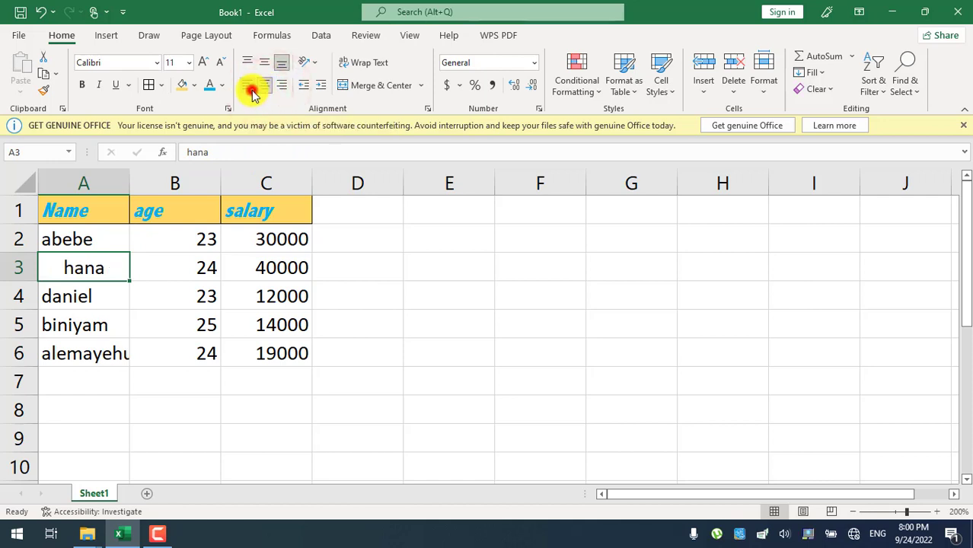
pyautogui.click(250, 90)
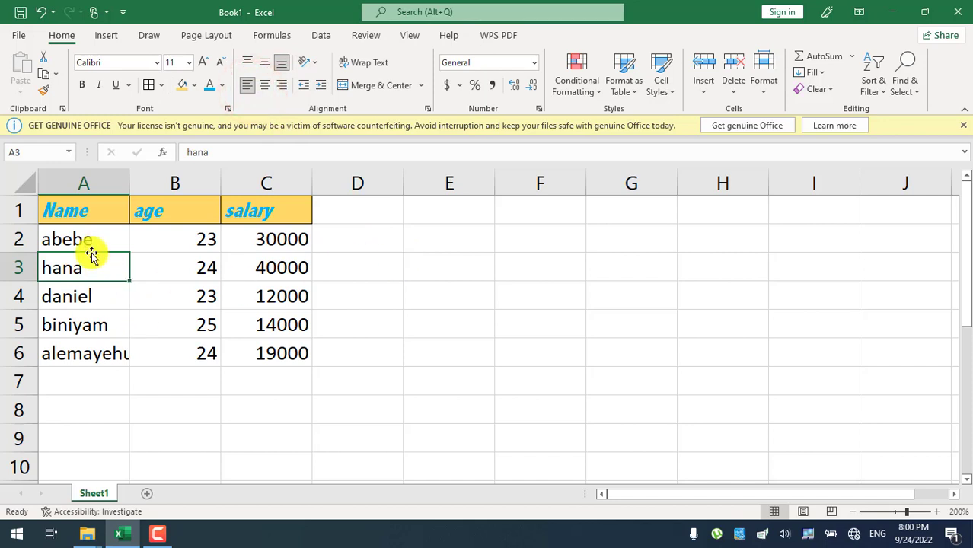
# Try center alignment on the name cells A2:A6, and set them to left alignment.
pyautogui.moveTo(82, 239); pyautogui.dragTo(77, 347)
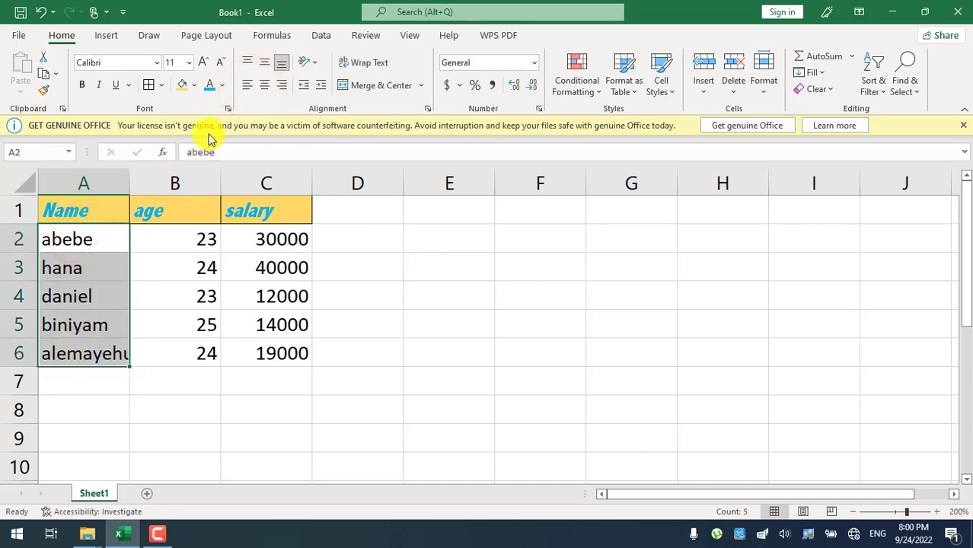
pyautogui.click(264, 89)
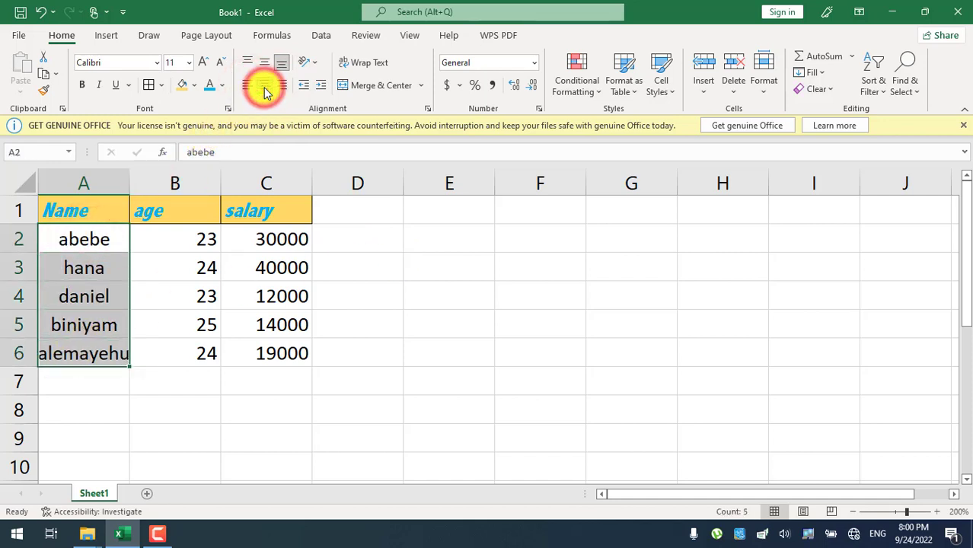
pyautogui.click(243, 87)
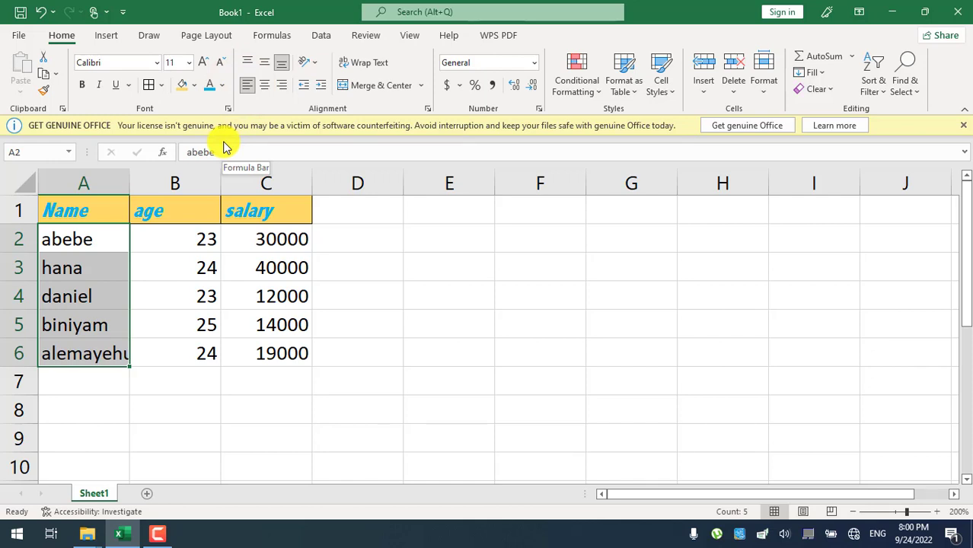
# Try top, bottom and center alignment on the name cells A2:A6, and set them to middle vertical and left horizontal alignment.
pyautogui.click(246, 66)
pyautogui.click(263, 64)
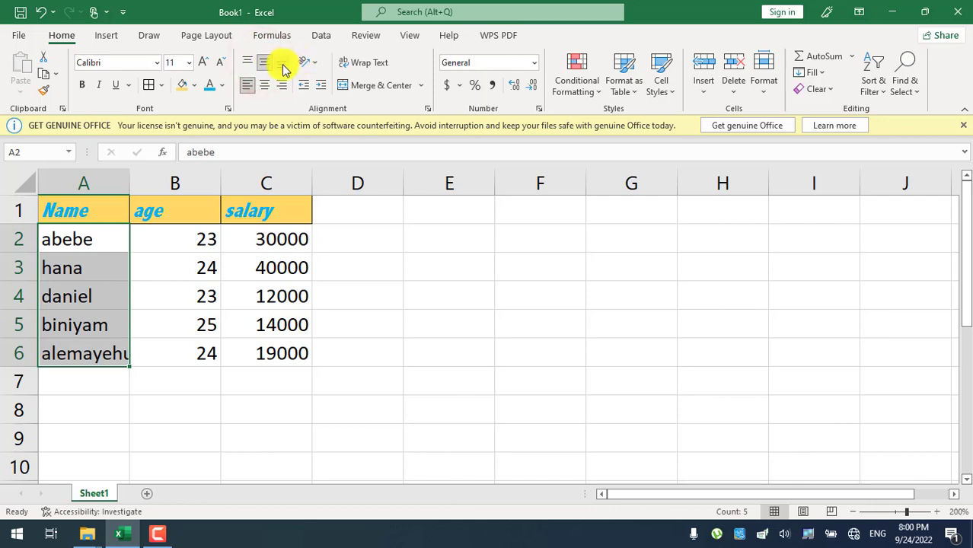
pyautogui.click(282, 64)
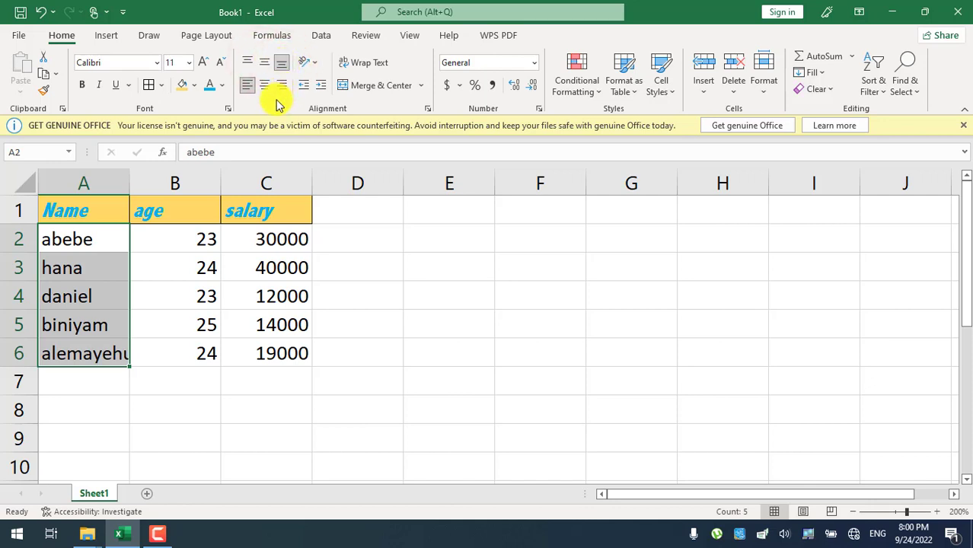
pyautogui.click(263, 67)
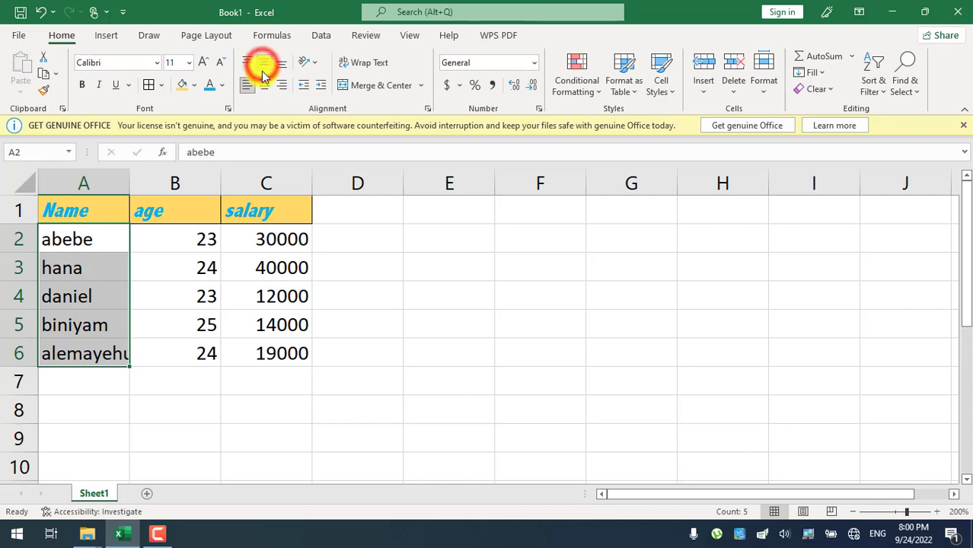
pyautogui.click(266, 85)
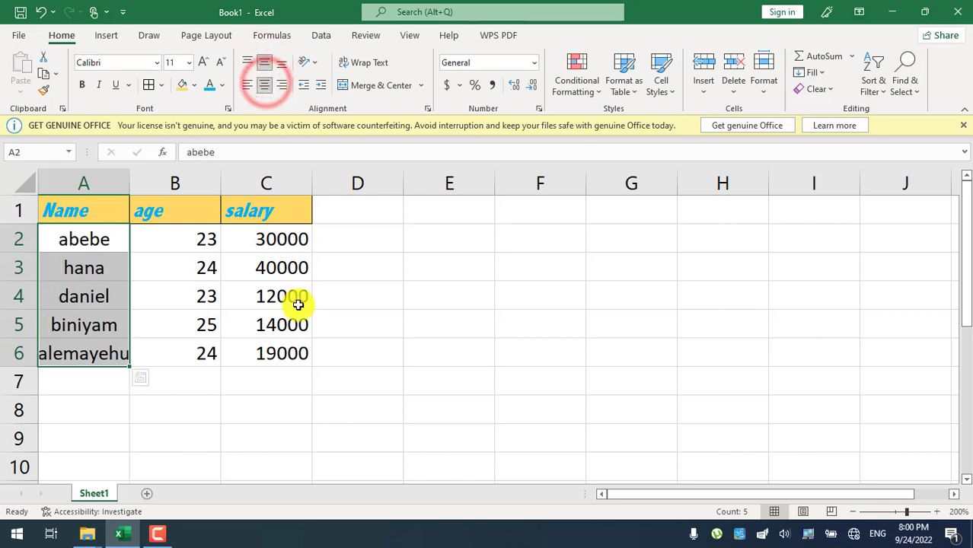
pyautogui.click(247, 86)
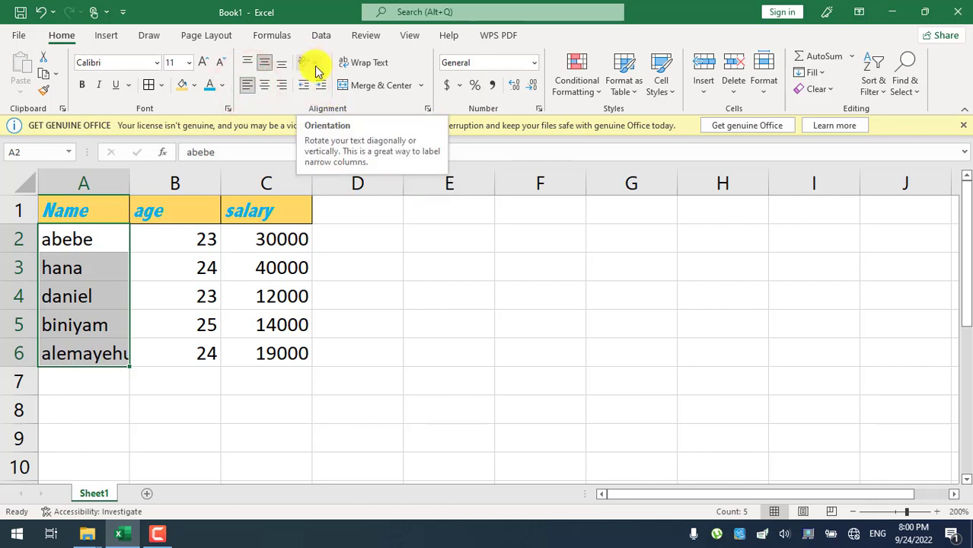
# Try the Vertical Text orientation on the Name header in A1, and change it to Angle Counterclockwise.
pyautogui.click(143, 278)
pyautogui.click(73, 220)
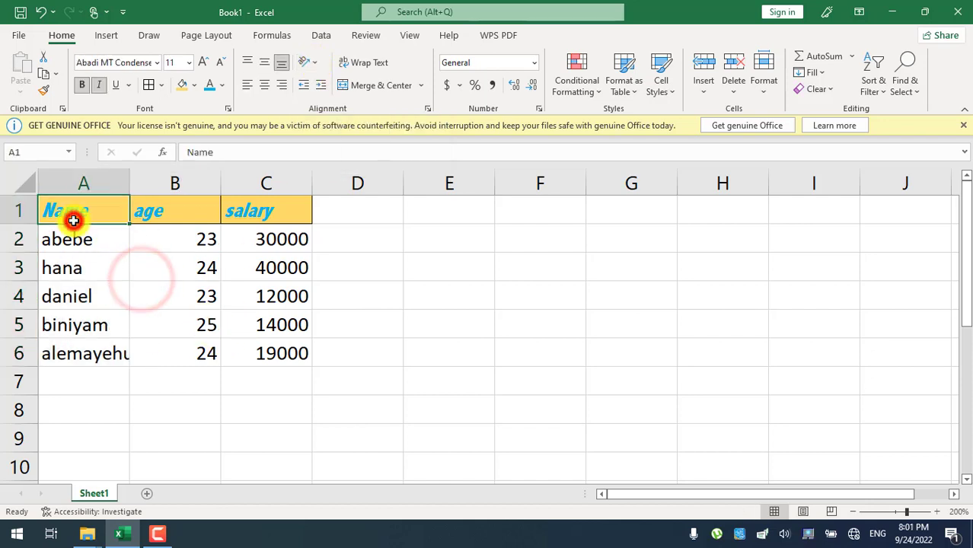
pyautogui.click(317, 71)
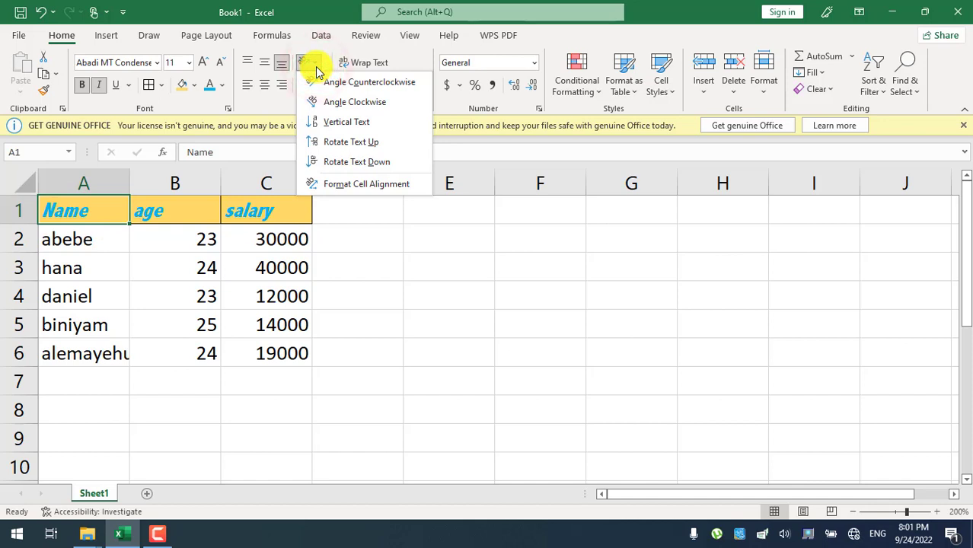
pyautogui.click(315, 122)
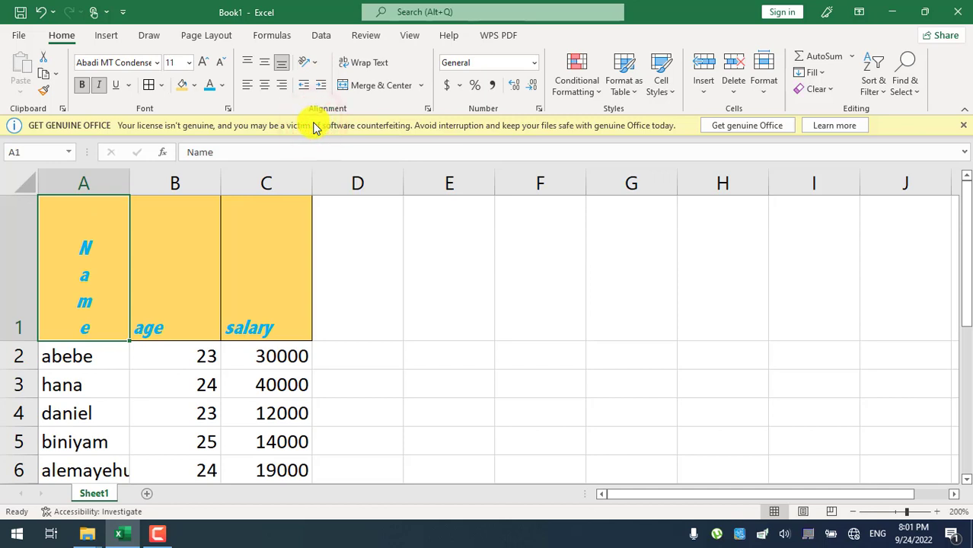
pyautogui.click(312, 65)
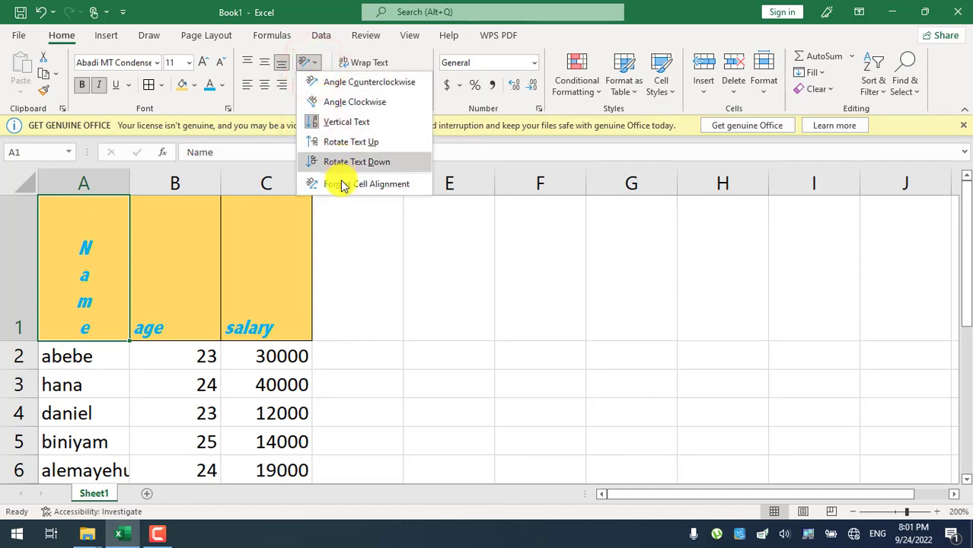
pyautogui.click(332, 82)
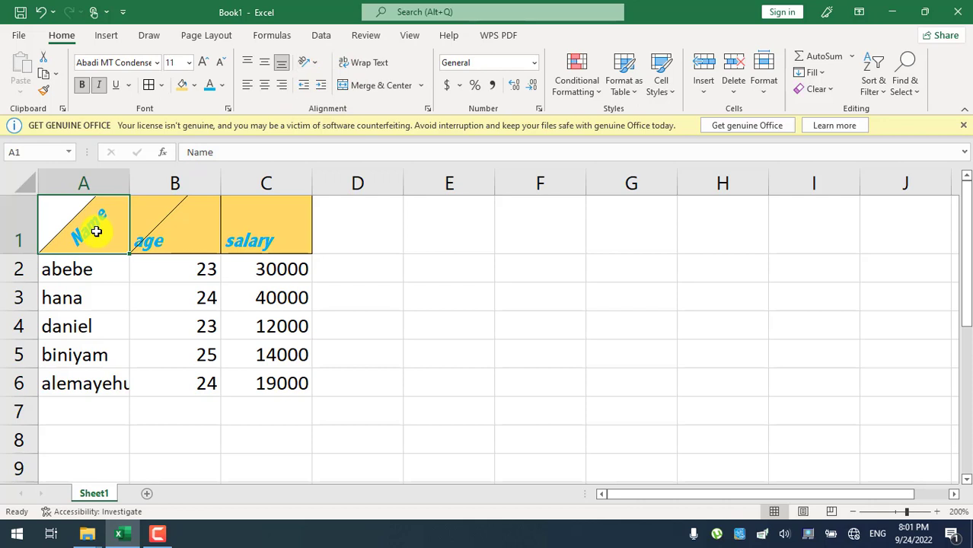
# Apply the Angle Counterclockwise text orientation to all header cells A1:C1.
pyautogui.click(200, 299)
pyautogui.click(90, 226)
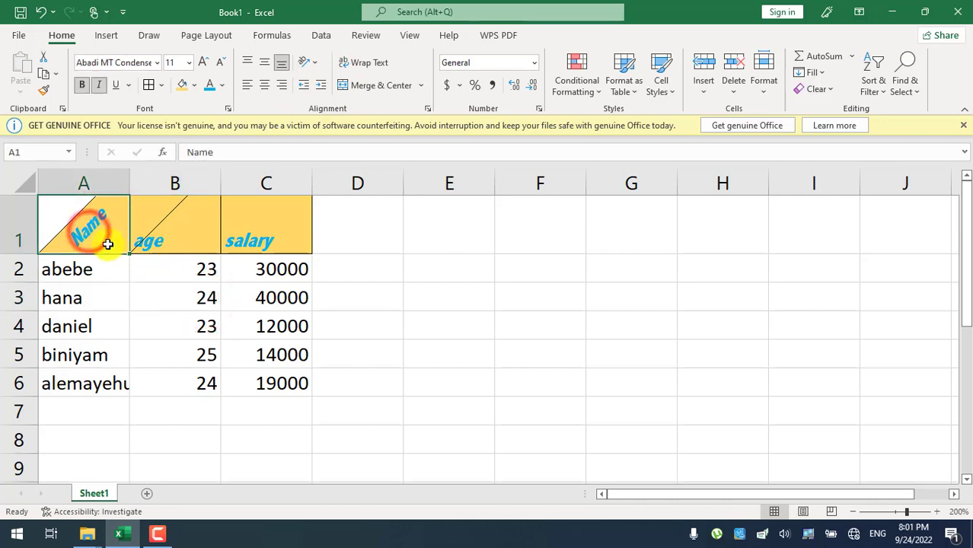
pyautogui.moveTo(80, 224)
pyautogui.mouseDown()
pyautogui.moveTo(263, 232)
pyautogui.moveTo(267, 221)
pyautogui.mouseUp()
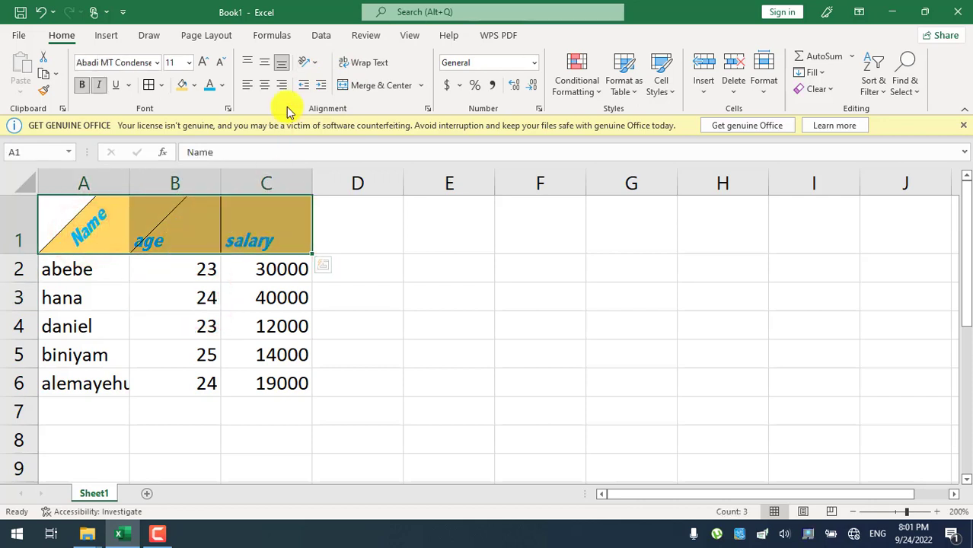
pyautogui.click(311, 62)
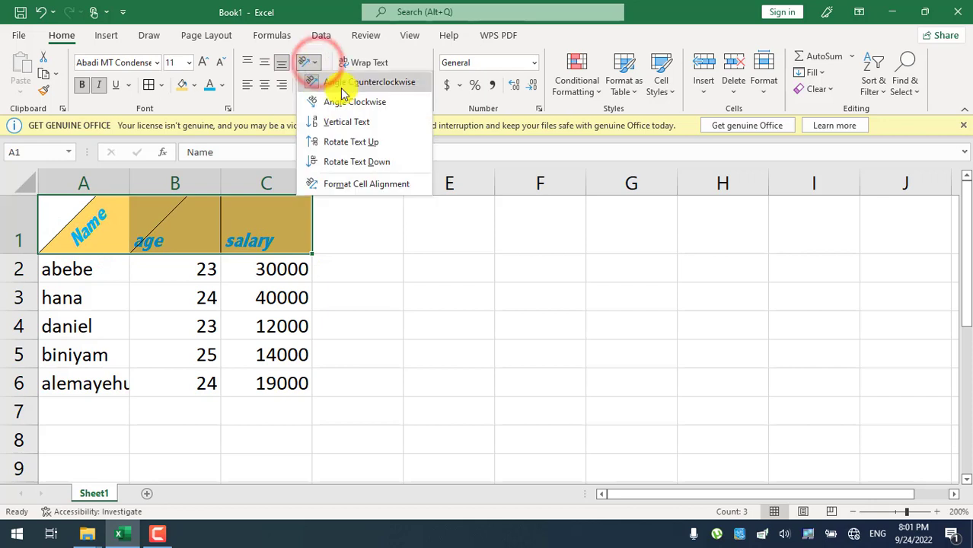
pyautogui.click(342, 85)
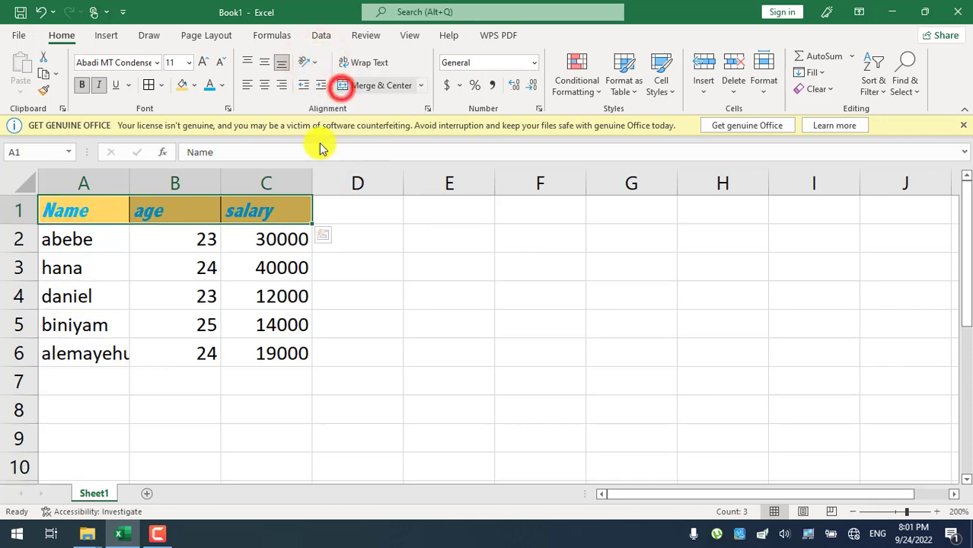
pyautogui.click(318, 65)
pyautogui.click(331, 82)
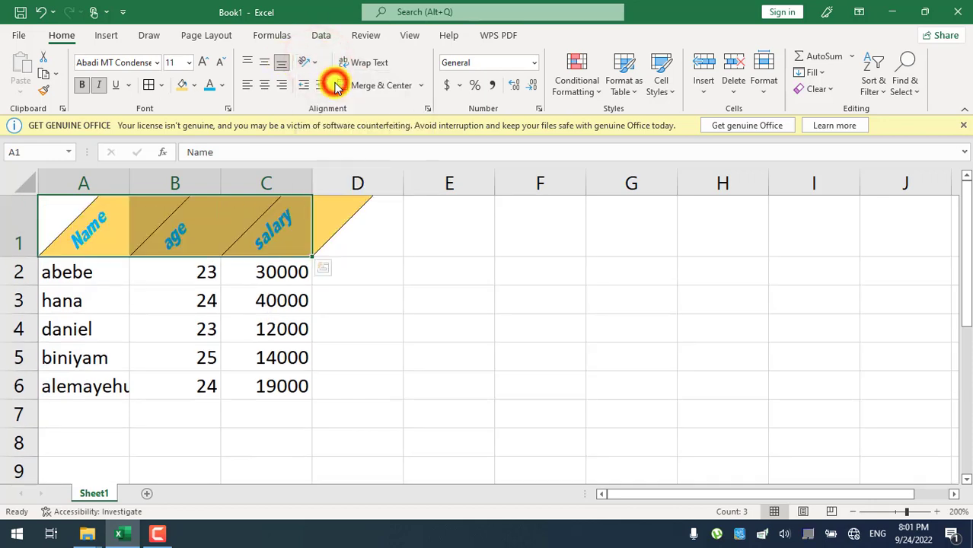
pyautogui.click(346, 271)
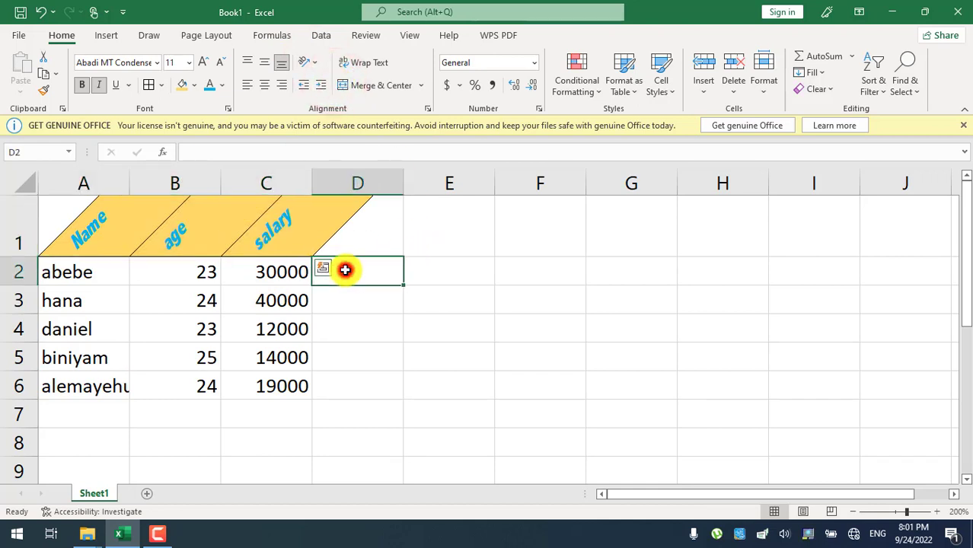
# Wrap the text of the last name in cell A6.
pyautogui.moveTo(87, 239); pyautogui.dragTo(221, 238)
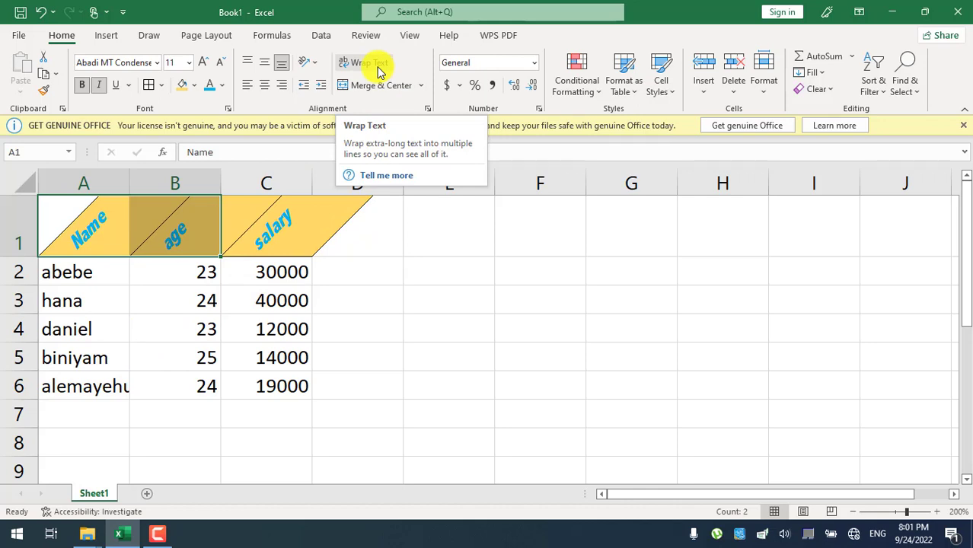
pyautogui.click(70, 388)
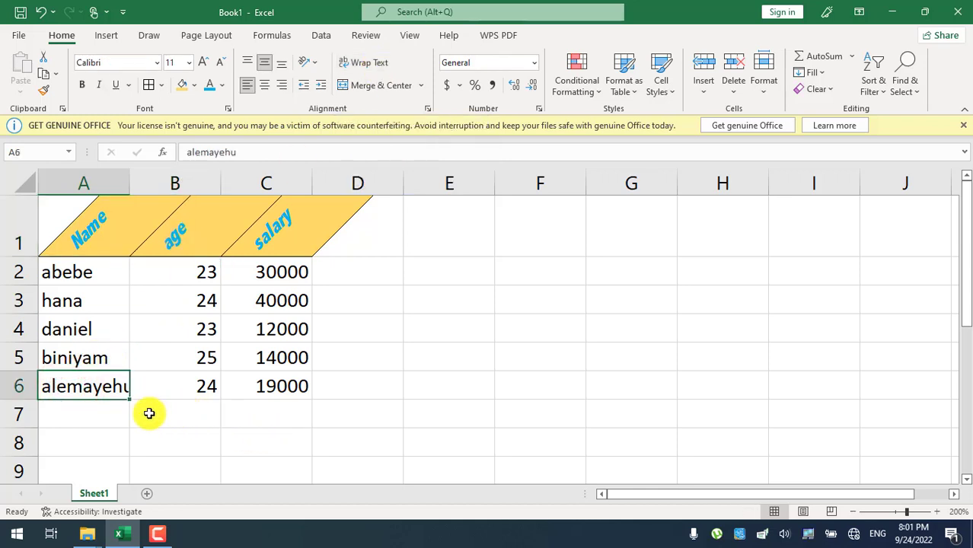
pyautogui.click(282, 224)
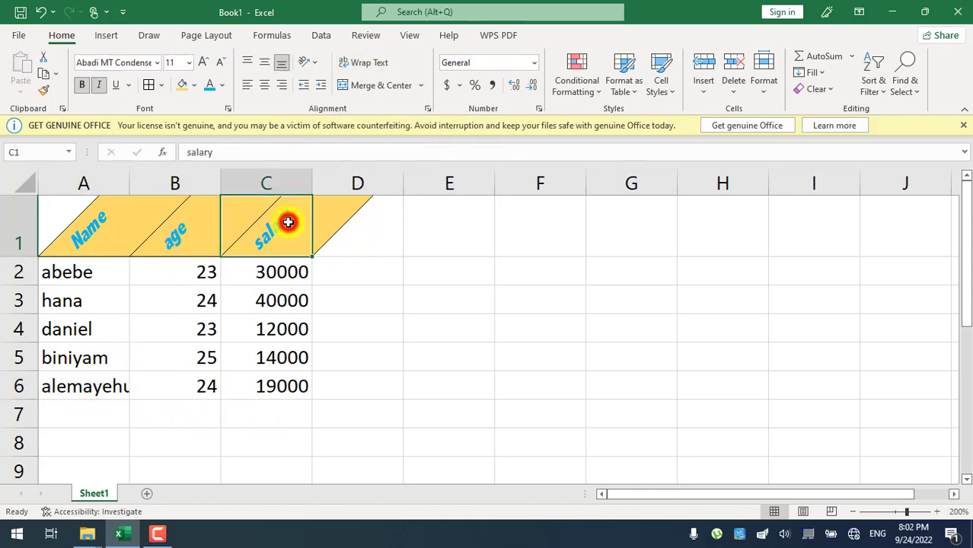
pyautogui.click(90, 388)
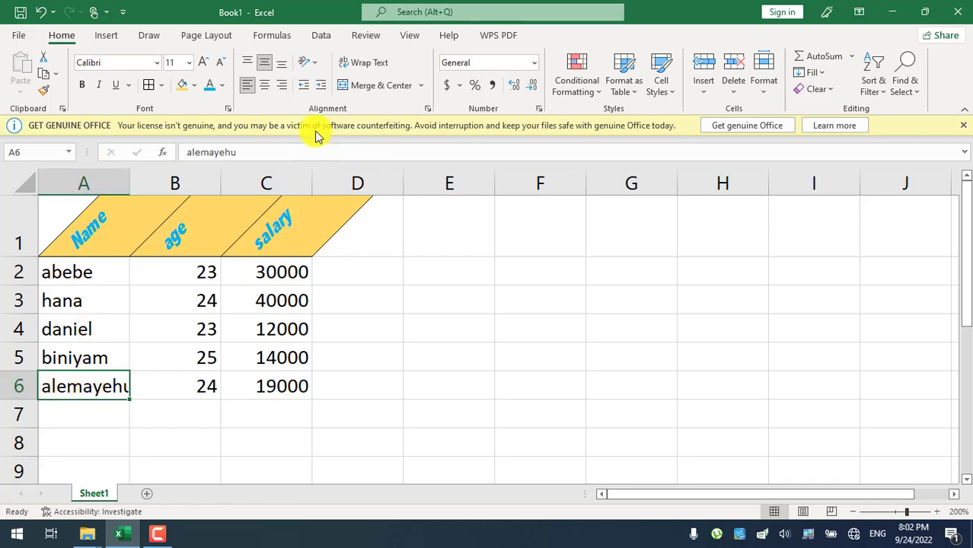
pyautogui.click(368, 64)
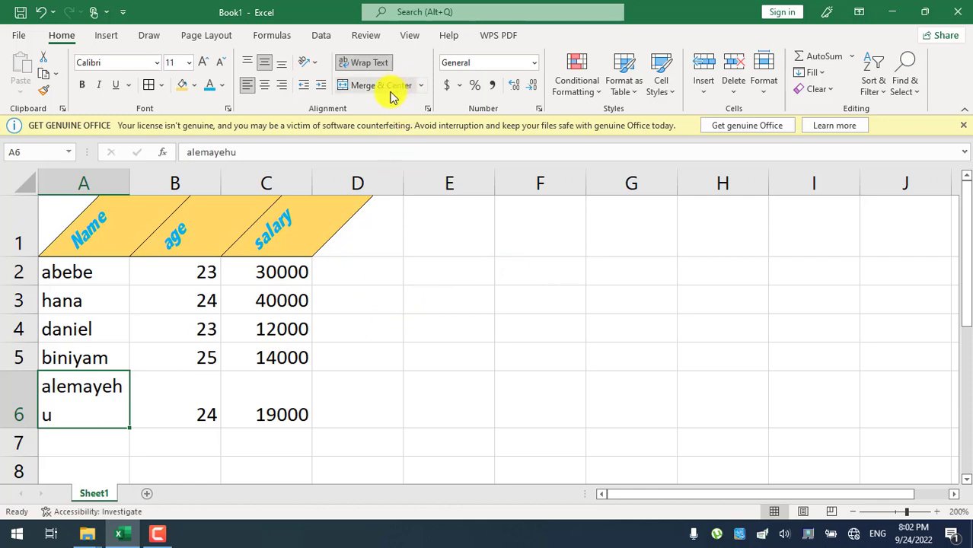
# Insert a blank row above the header row.
pyautogui.click(9, 206)
pyautogui.rightClick(9, 205)
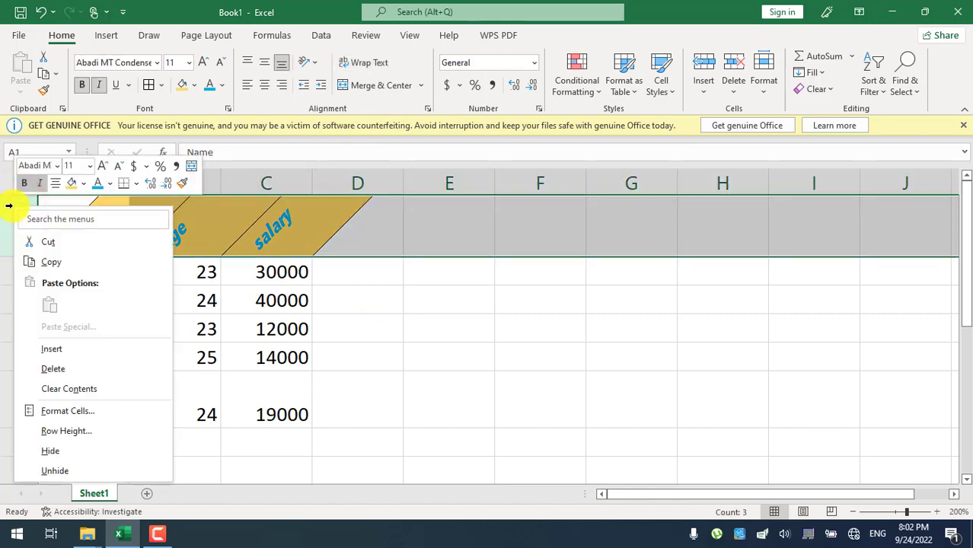
pyautogui.click(65, 350)
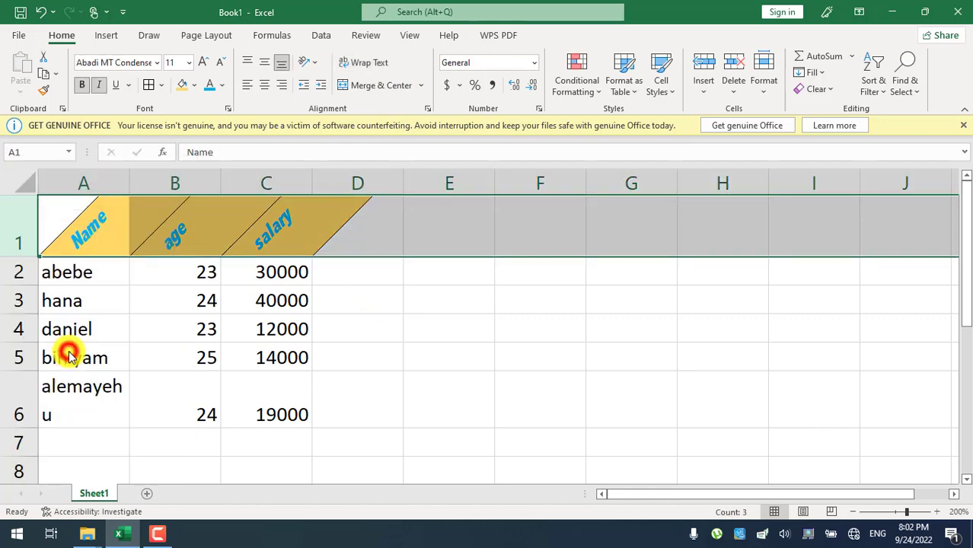
# Merge and center the blank cells A1:C1 above the table.
pyautogui.click(84, 210)
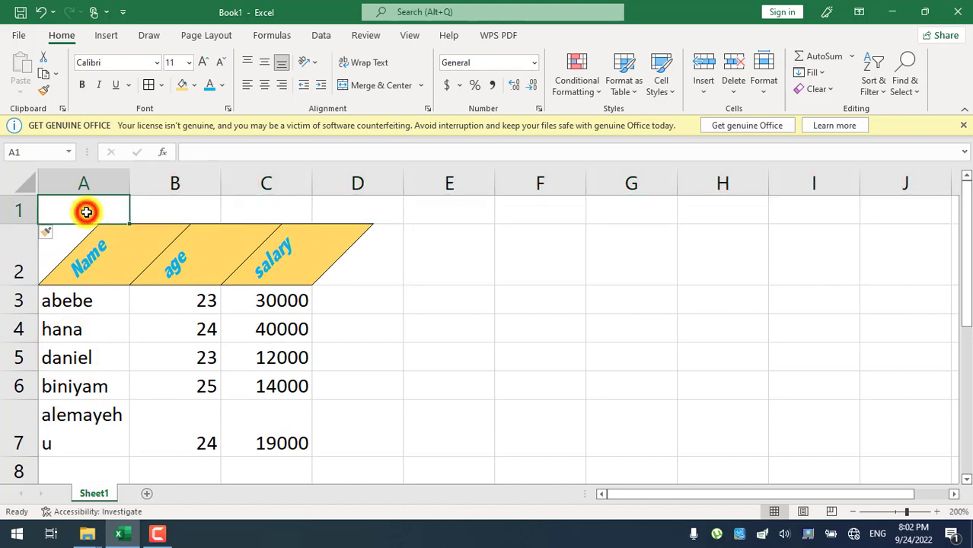
pyautogui.moveTo(57, 208)
pyautogui.mouseDown()
pyautogui.moveTo(339, 189)
pyautogui.moveTo(288, 198)
pyautogui.mouseUp()
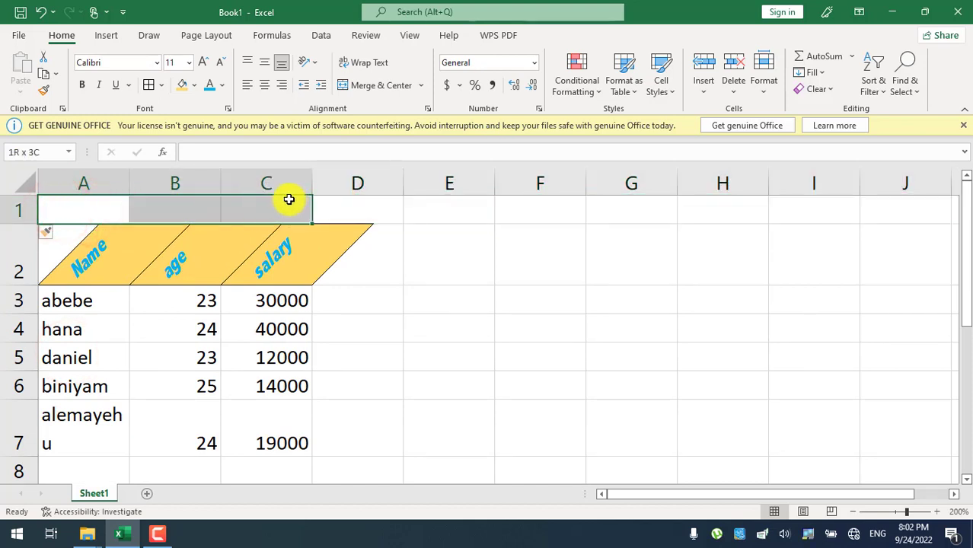
pyautogui.click(57, 260)
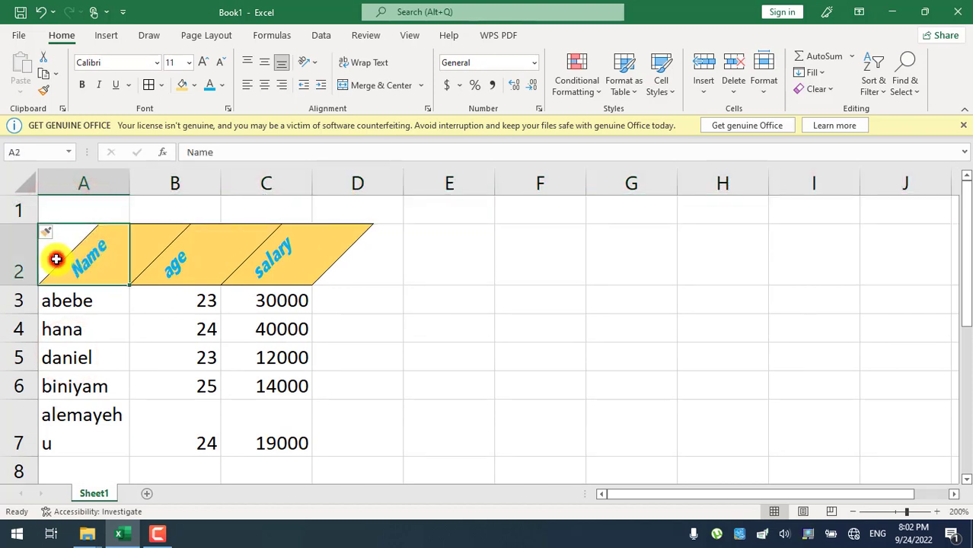
pyautogui.moveTo(67, 212); pyautogui.dragTo(311, 204)
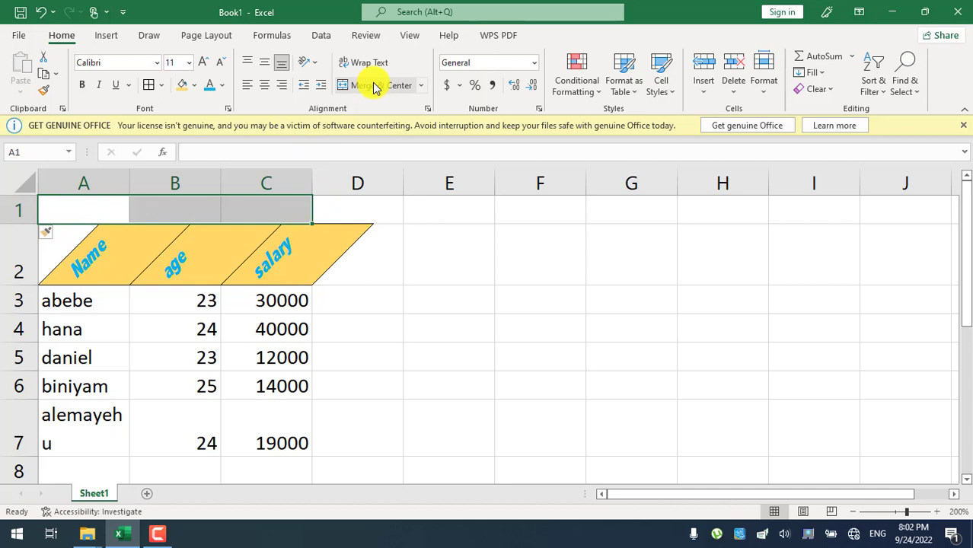
pyautogui.click(99, 217)
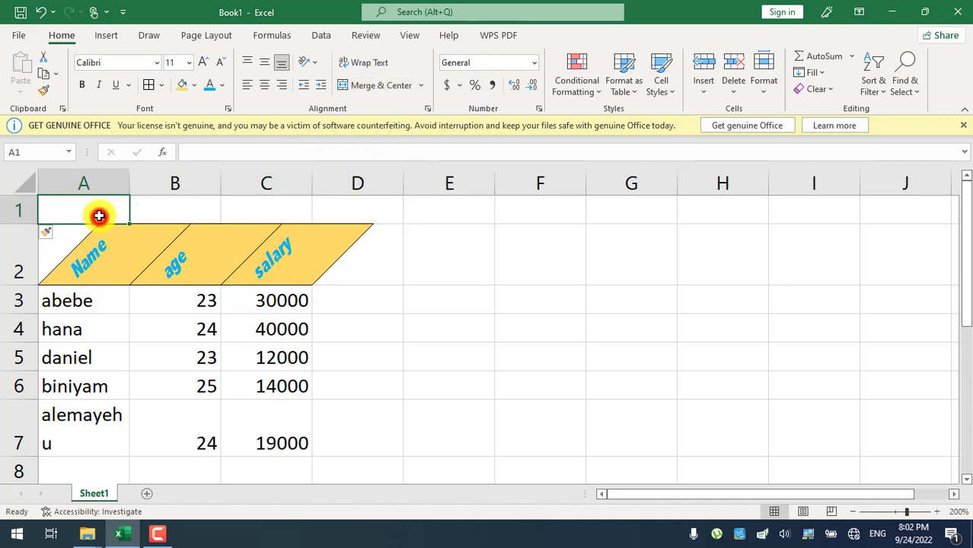
pyautogui.moveTo(99, 216); pyautogui.dragTo(296, 211)
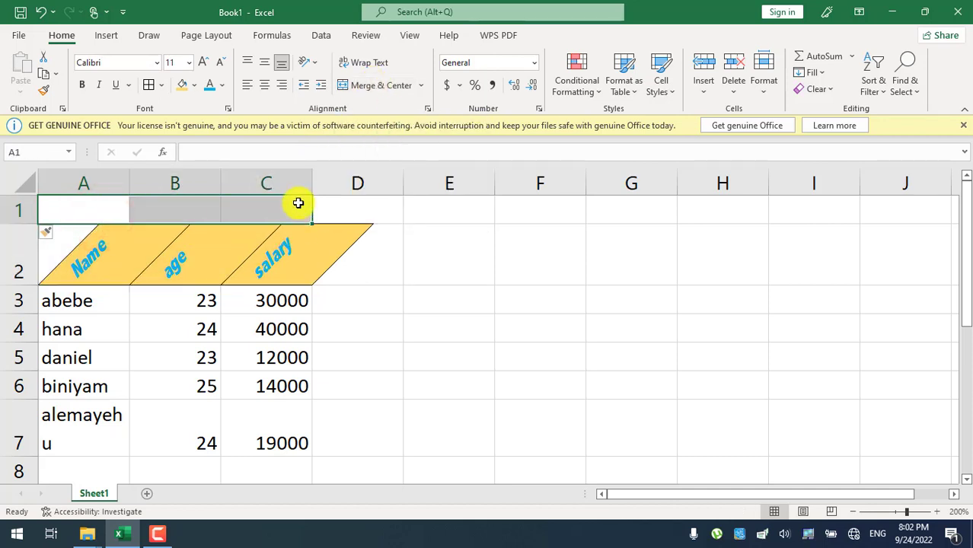
pyautogui.click(362, 85)
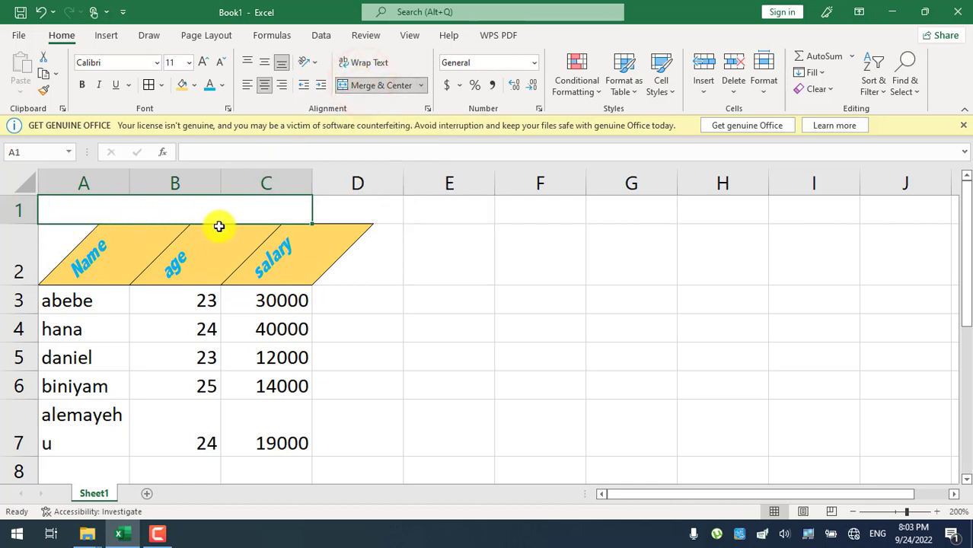
# Enter the title "ecxel tutorial part 2" in the merged cell above the table.
pyautogui.click(159, 208)
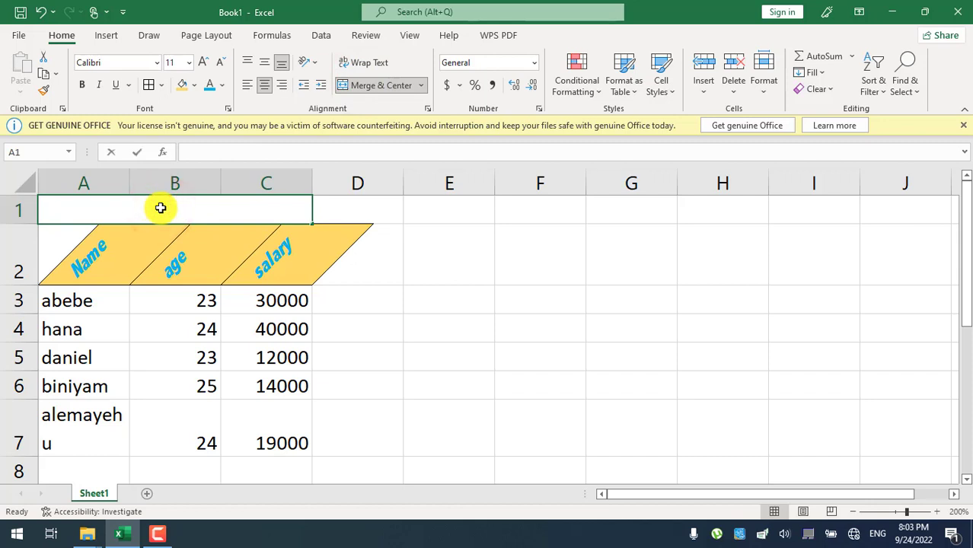
pyautogui.write('ecxel tu')
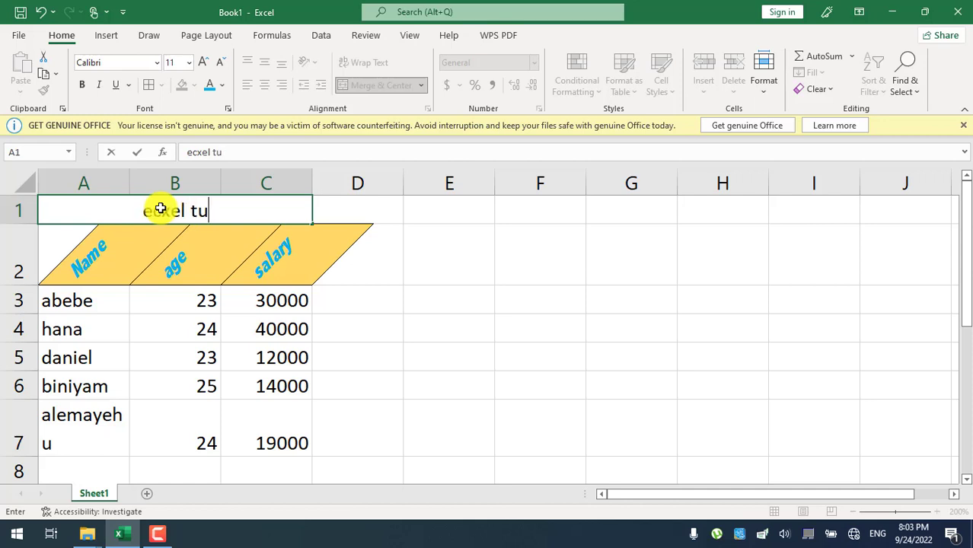
pyautogui.write('torial')
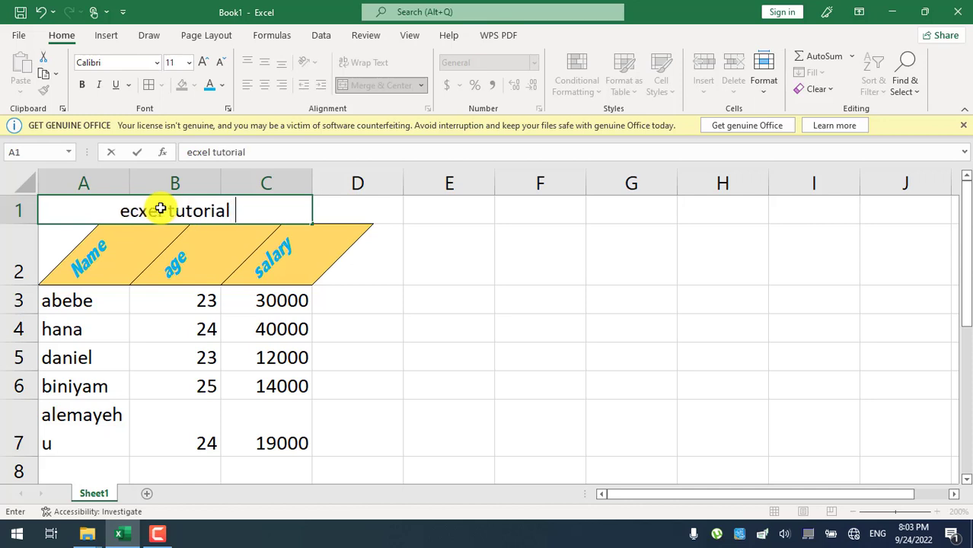
pyautogui.write(' part 2')
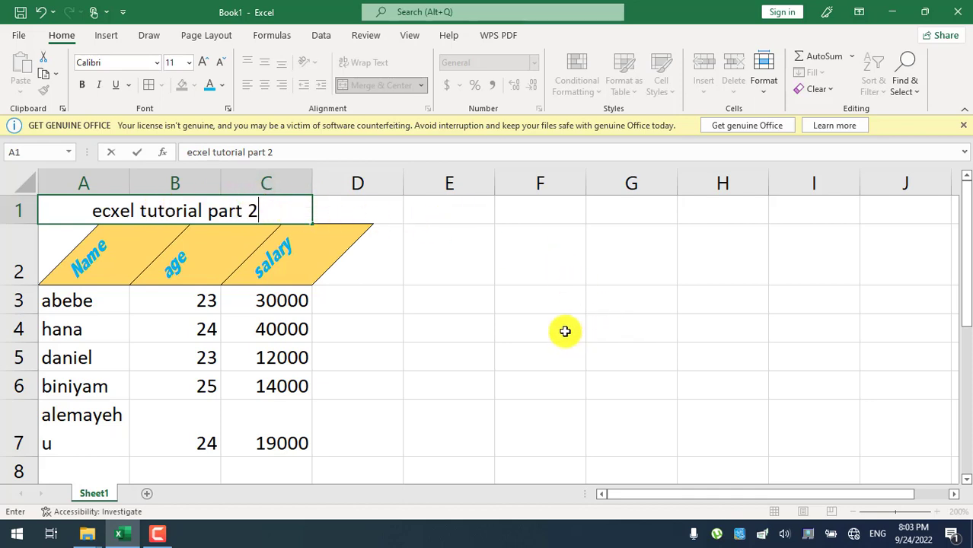
pyautogui.click(541, 310)
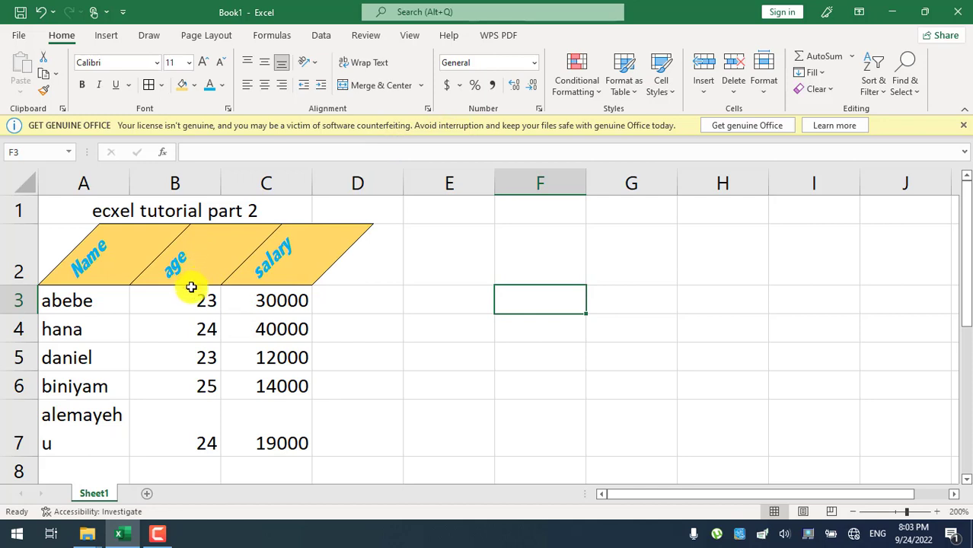
# Apply the Number format to the ages in B3:B7, and set them back to General.
pyautogui.moveTo(91, 299); pyautogui.dragTo(92, 407)
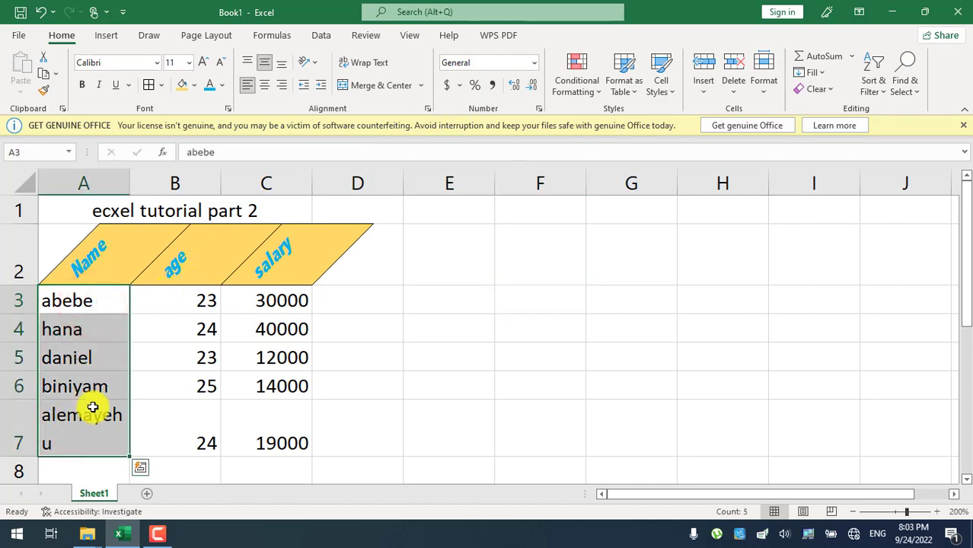
pyautogui.moveTo(186, 294); pyautogui.dragTo(158, 440)
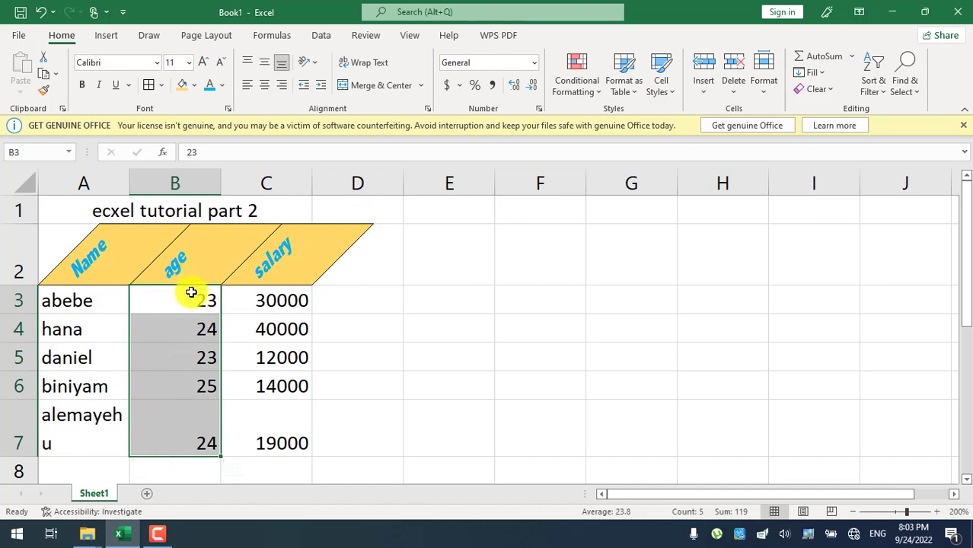
pyautogui.click(534, 66)
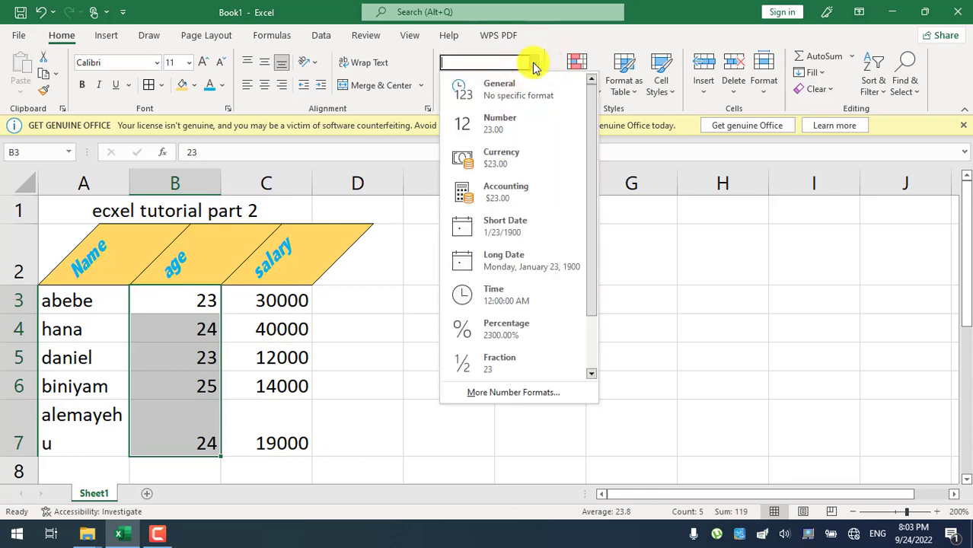
pyautogui.click(528, 123)
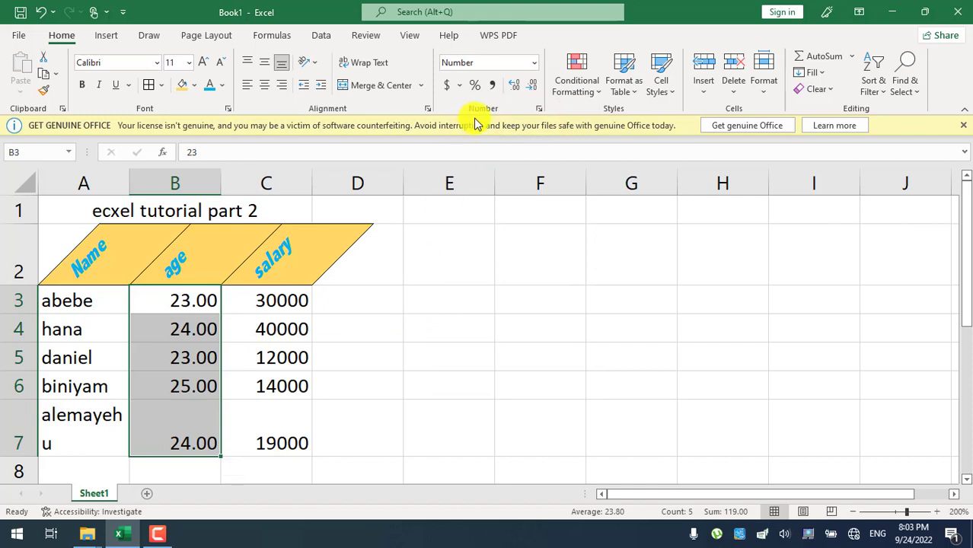
pyautogui.click(536, 62)
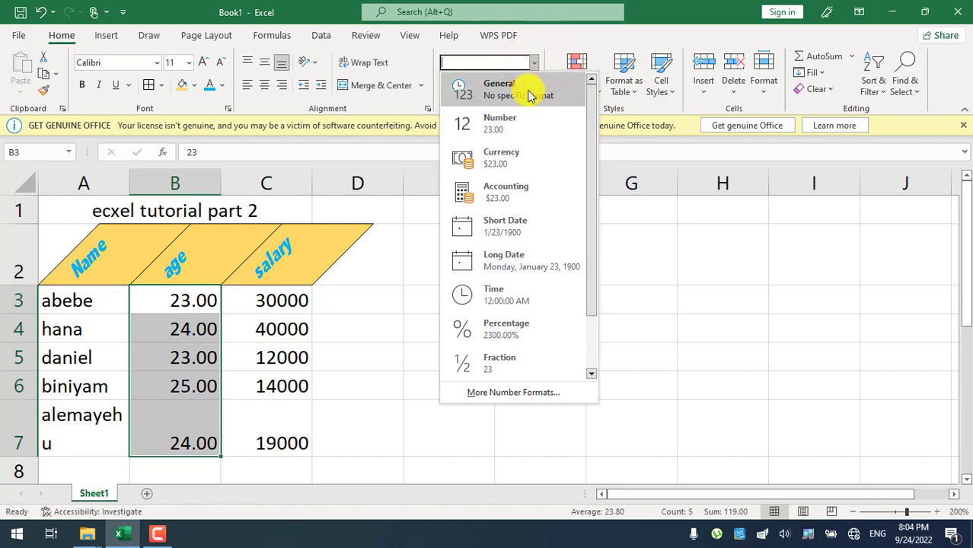
pyautogui.click(525, 97)
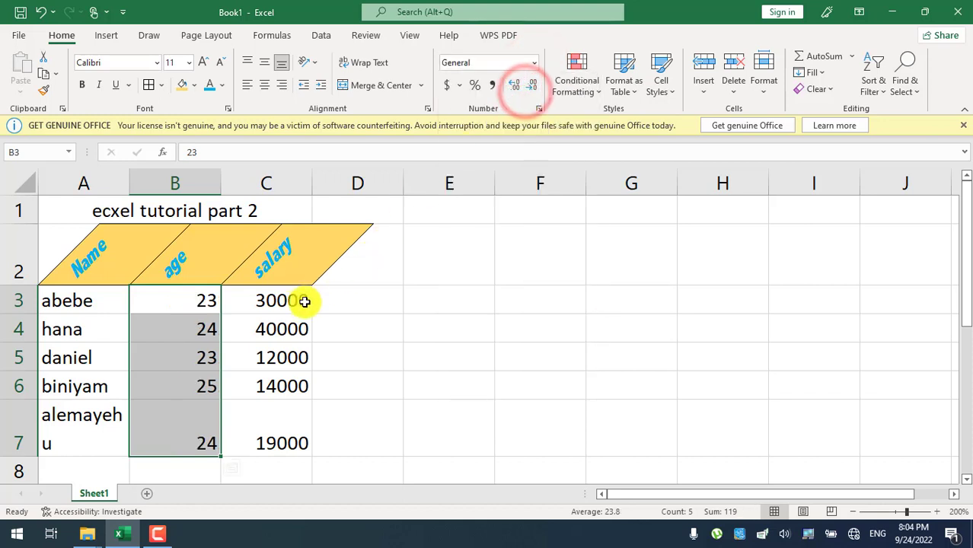
# Apply the Currency number format to the salaries in C3:C7.
pyautogui.moveTo(282, 301); pyautogui.dragTo(248, 439)
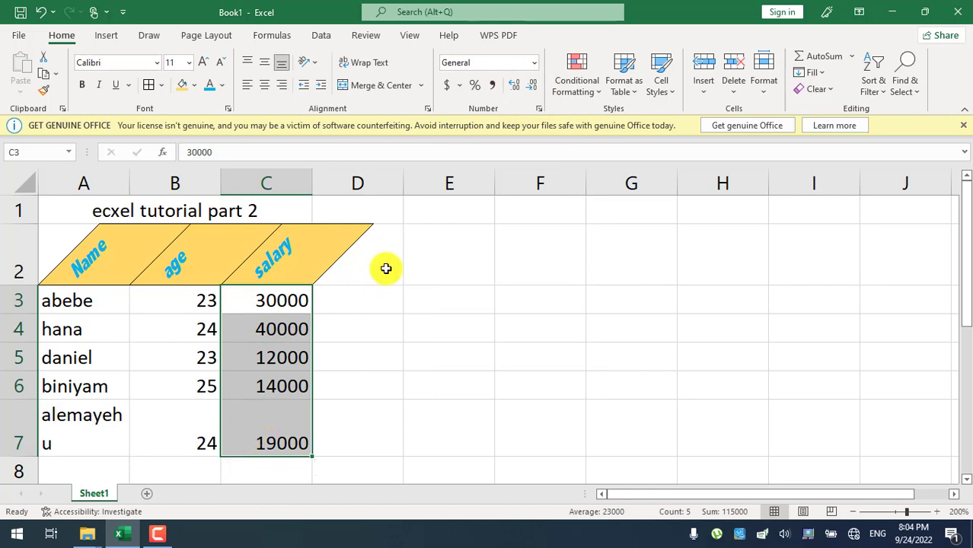
pyautogui.click(534, 64)
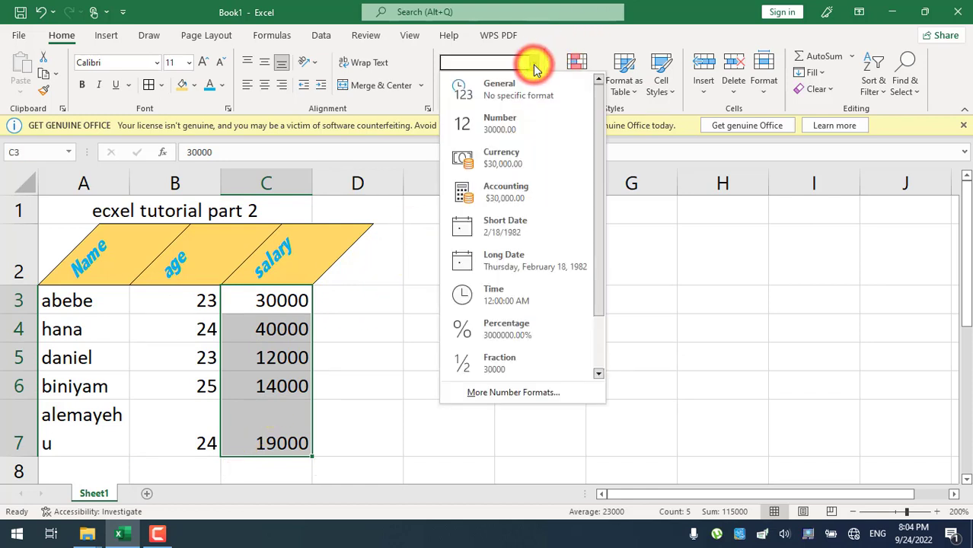
pyautogui.click(515, 160)
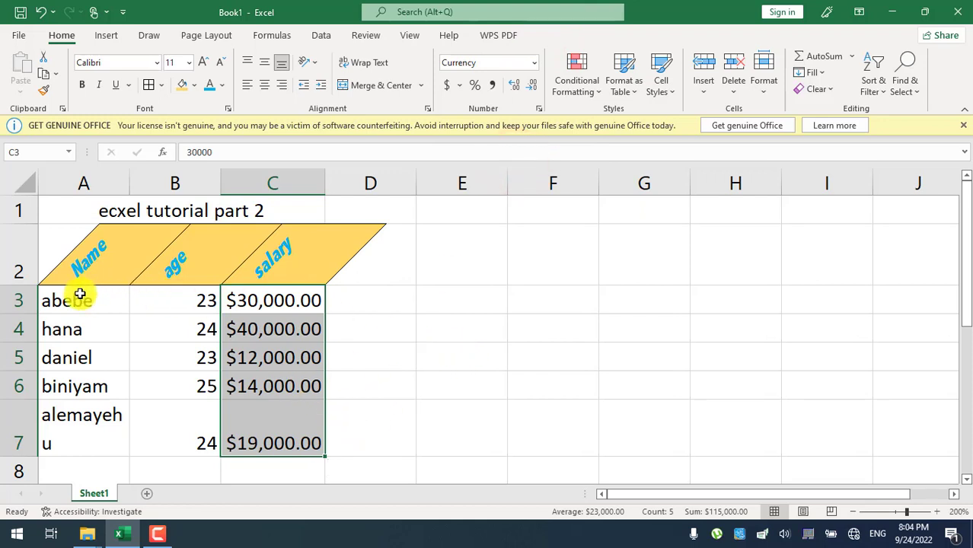
# View the number formats available for the names in A3:A7.
pyautogui.moveTo(80, 296); pyautogui.dragTo(59, 432)
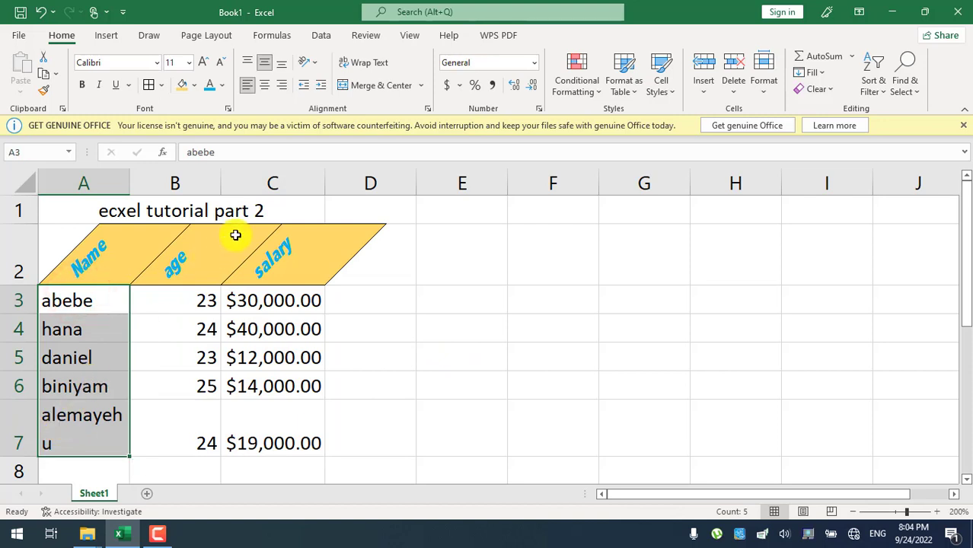
pyautogui.click(533, 64)
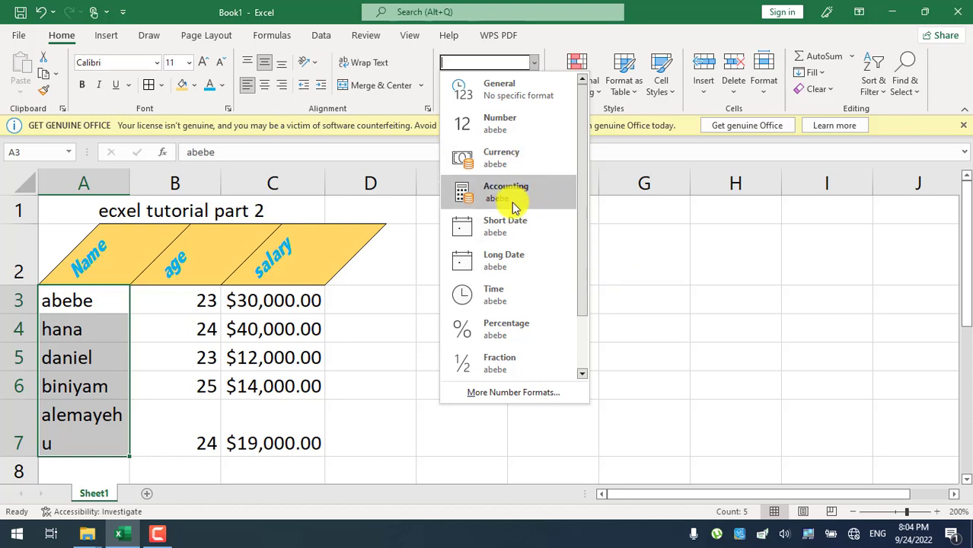
pyautogui.click(669, 278)
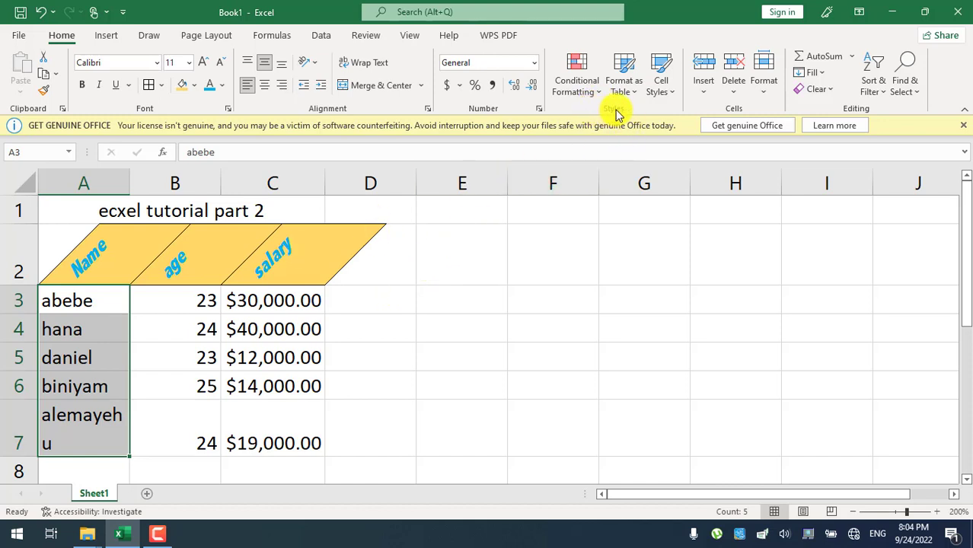
# Format the range A1:C7 as a table with headers, using the first black Medium table style.
pyautogui.moveTo(64, 211); pyautogui.dragTo(283, 440)
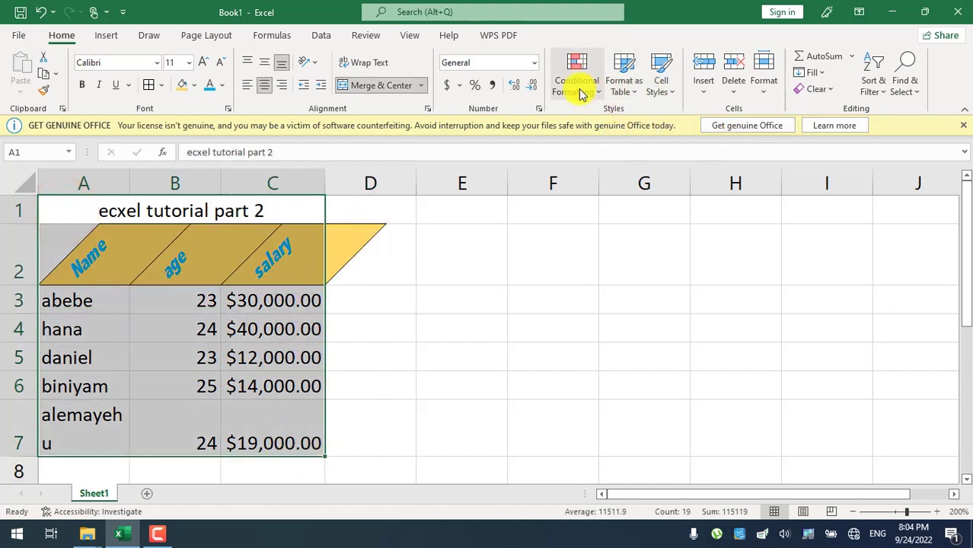
pyautogui.click(663, 93)
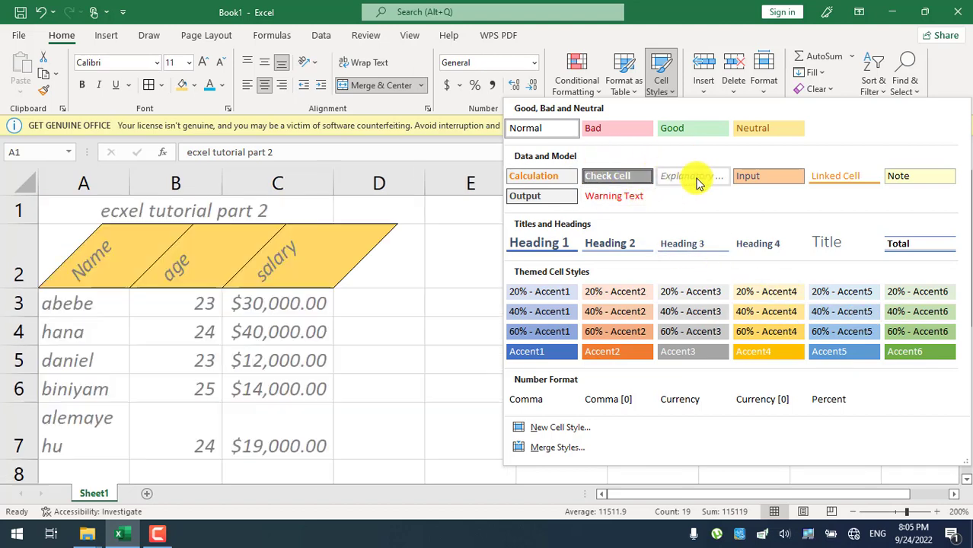
pyautogui.click(626, 86)
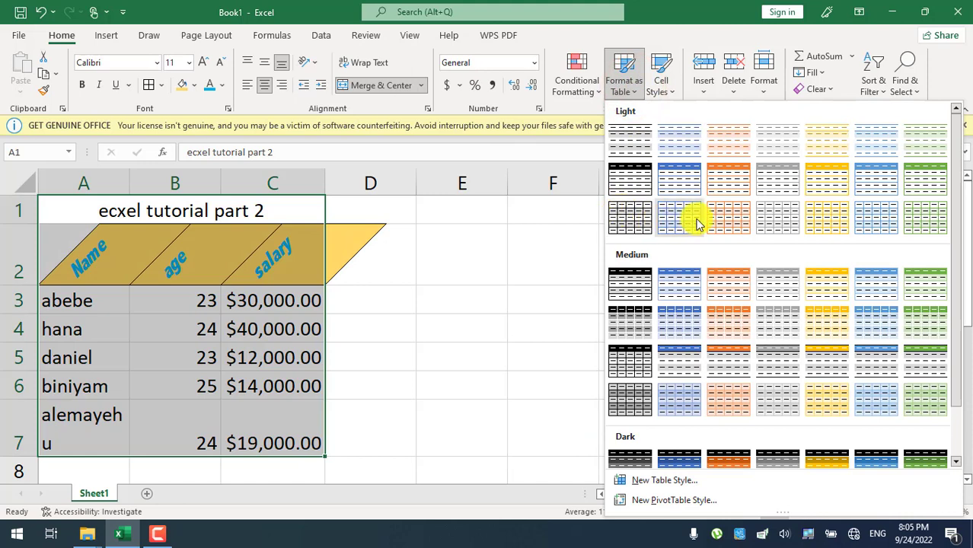
pyautogui.click(638, 292)
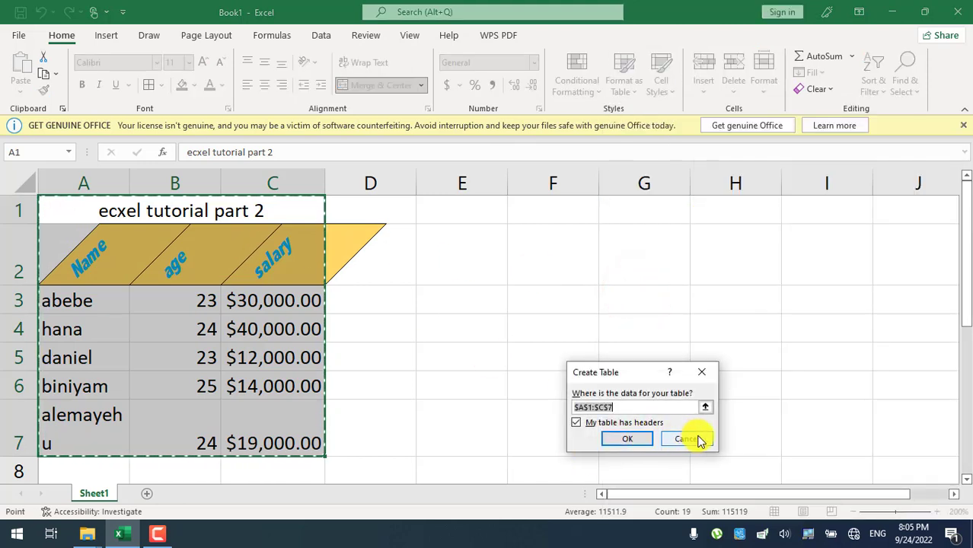
pyautogui.click(627, 438)
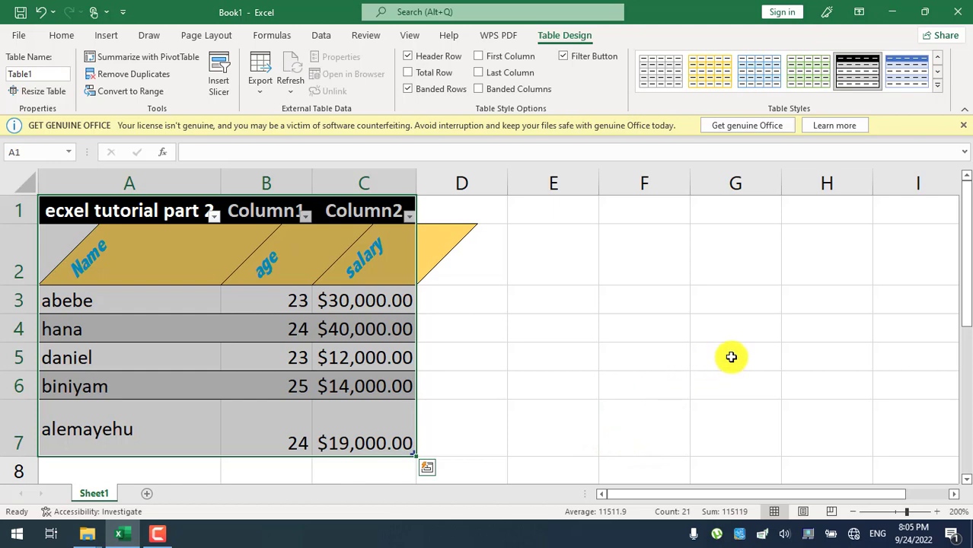
# Check the styled header rows and undo the table formatting.
pyautogui.click(571, 324)
pyautogui.moveTo(84, 254); pyautogui.dragTo(294, 258)
pyautogui.moveTo(56, 212); pyautogui.dragTo(374, 213)
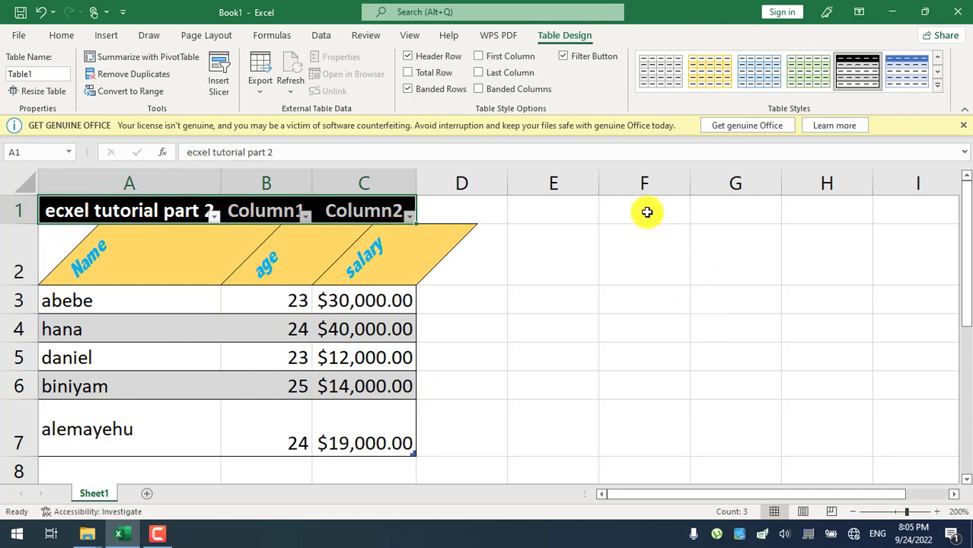
pyautogui.hotkey('ctrl', 'z')
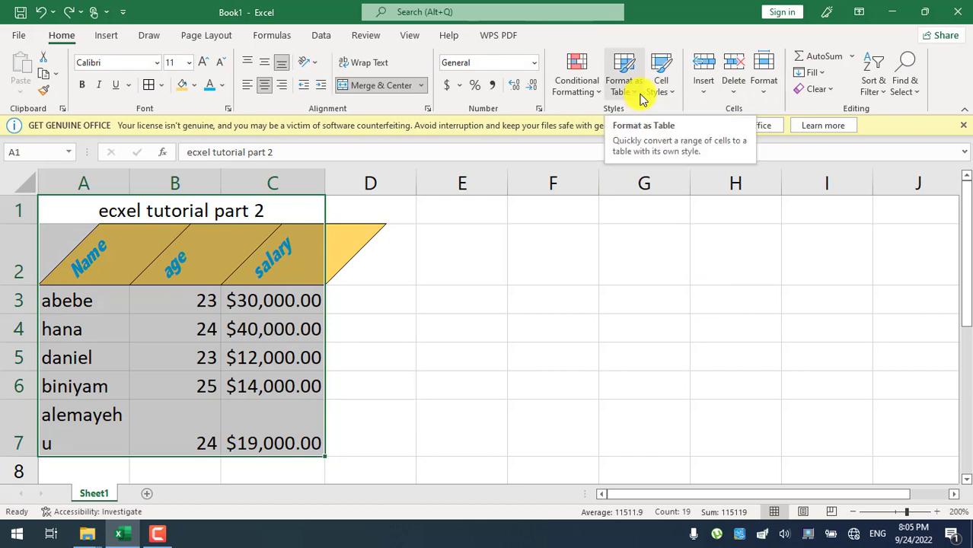
# View the conditional formatting options for the range A1:C7, and deselect the range.
pyautogui.click(587, 95)
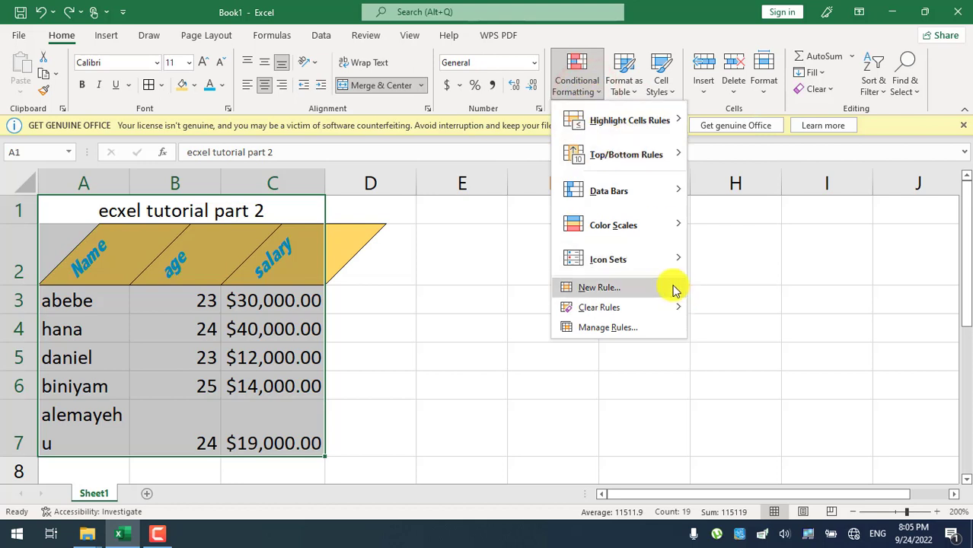
pyautogui.click(798, 388)
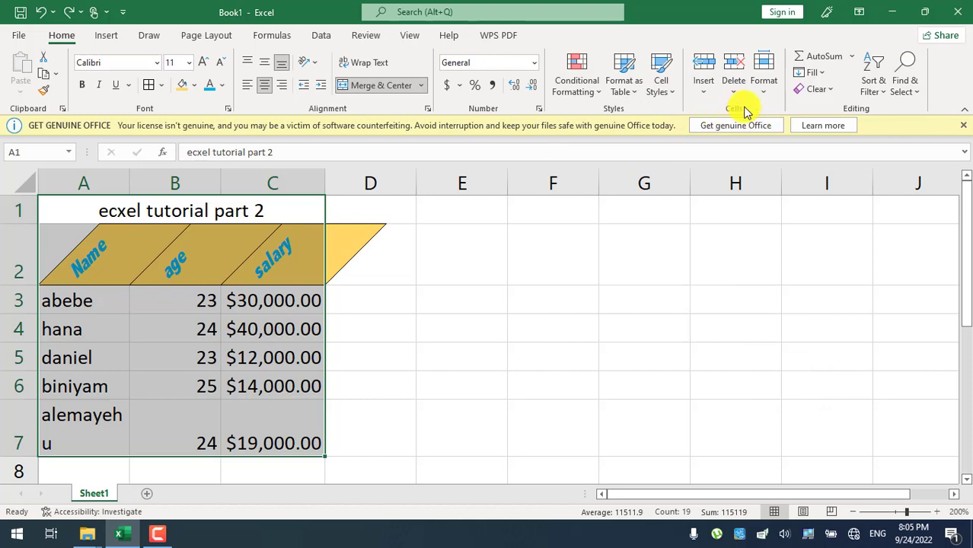
pyautogui.click(442, 307)
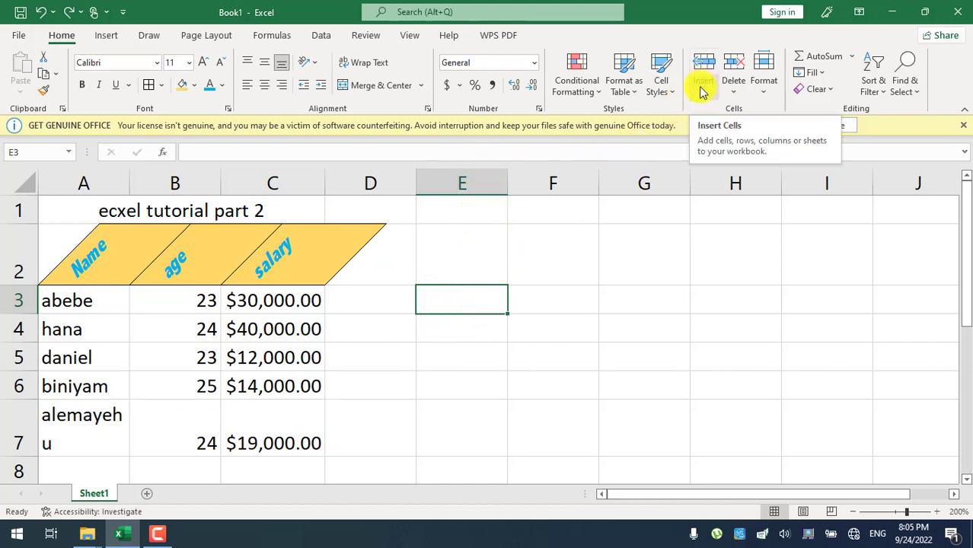
# Insert a new worksheet into the workbook and return to Sheet1.
pyautogui.click(701, 89)
pyautogui.click(704, 67)
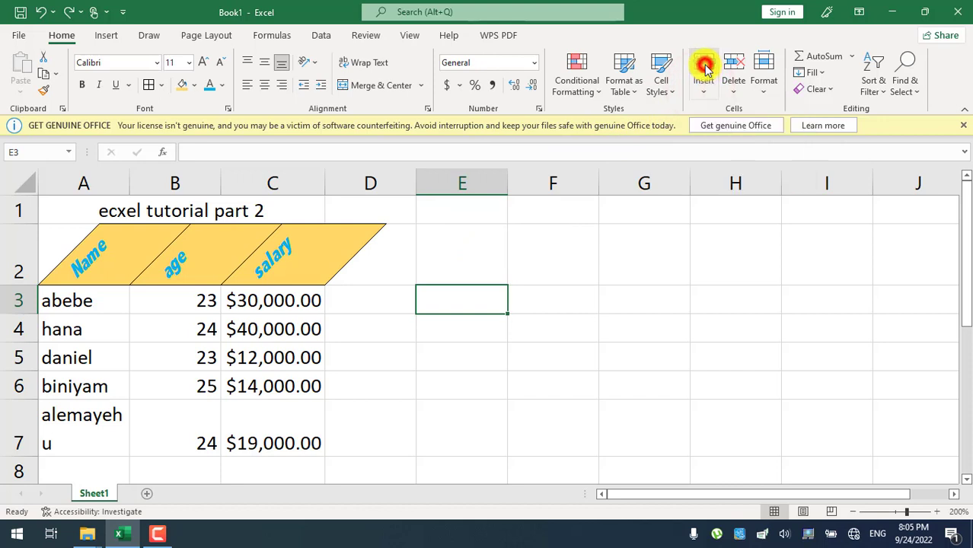
pyautogui.click(702, 84)
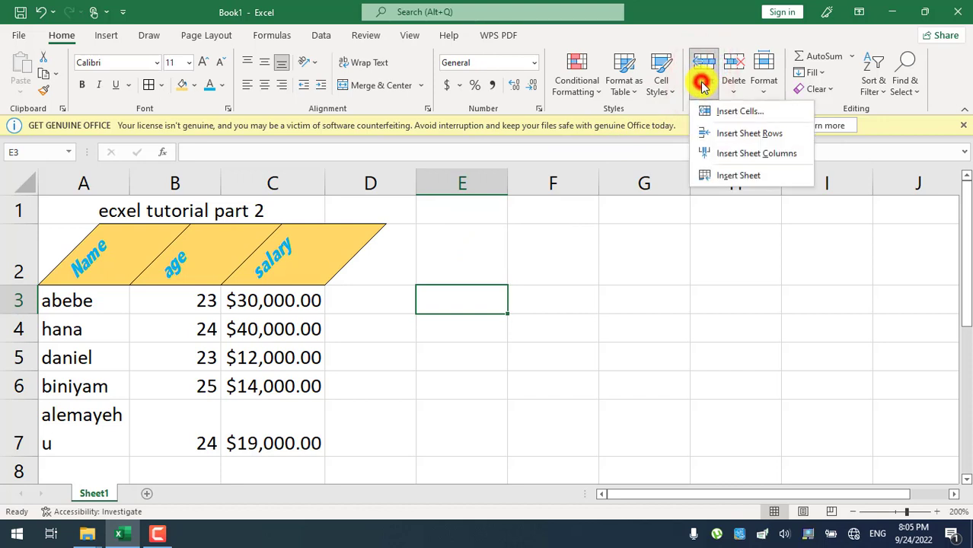
pyautogui.click(765, 175)
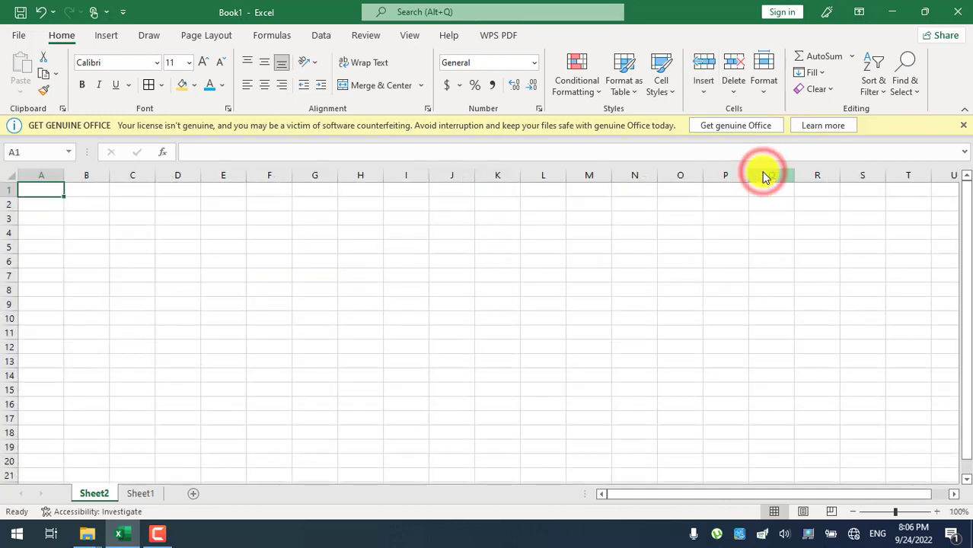
pyautogui.click(140, 495)
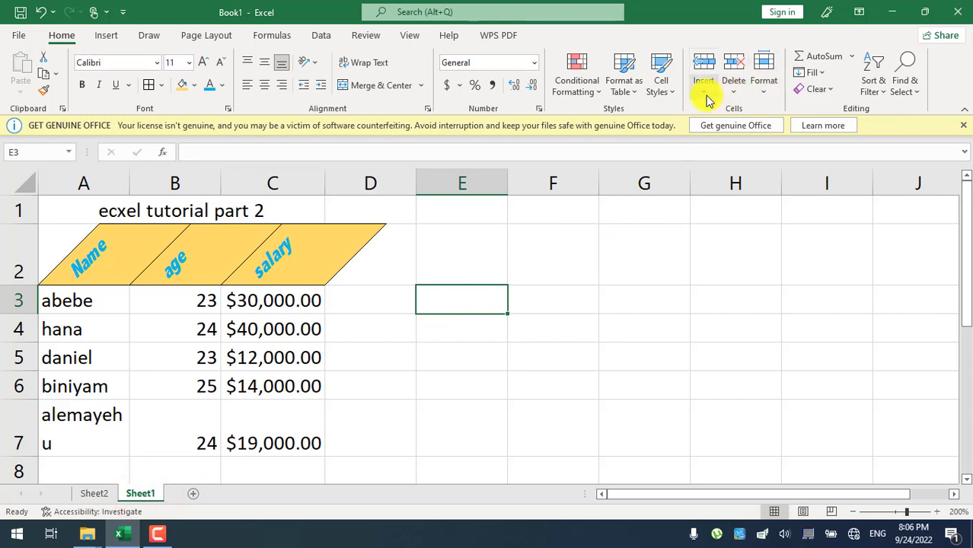
# View the shift, entire row and entire column options for inserting cells at E3.
pyautogui.click(705, 97)
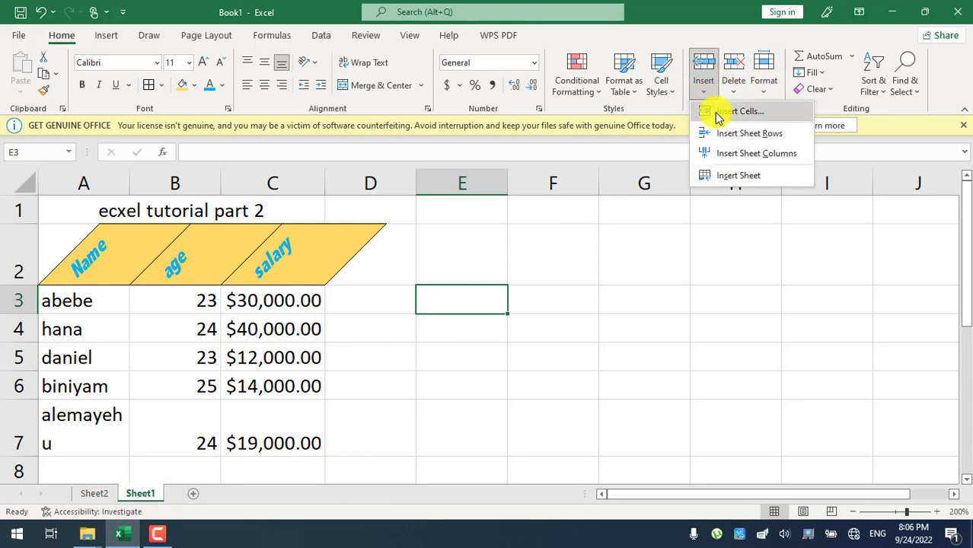
pyautogui.click(718, 112)
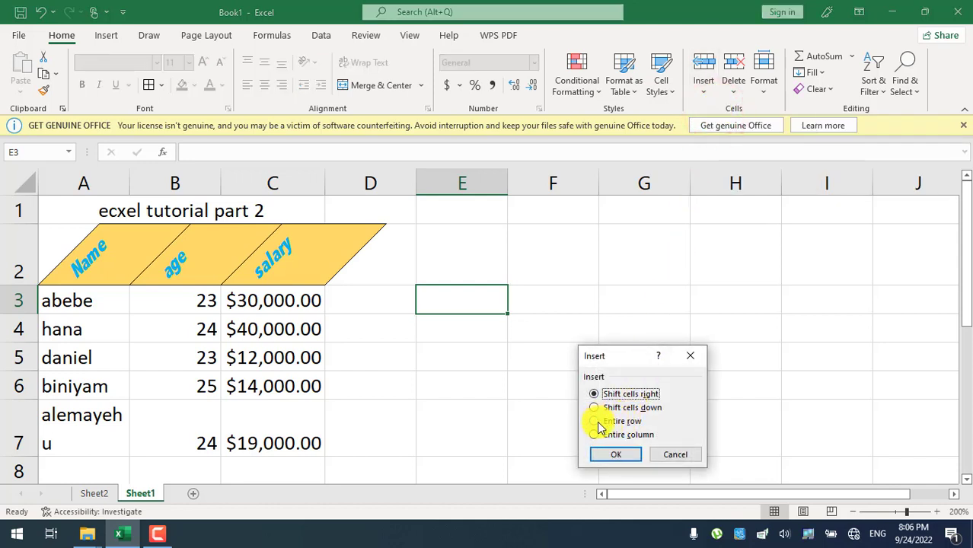
pyautogui.click(662, 454)
# Insert an entire blank row at cell A4 of the table.
pyautogui.click(90, 339)
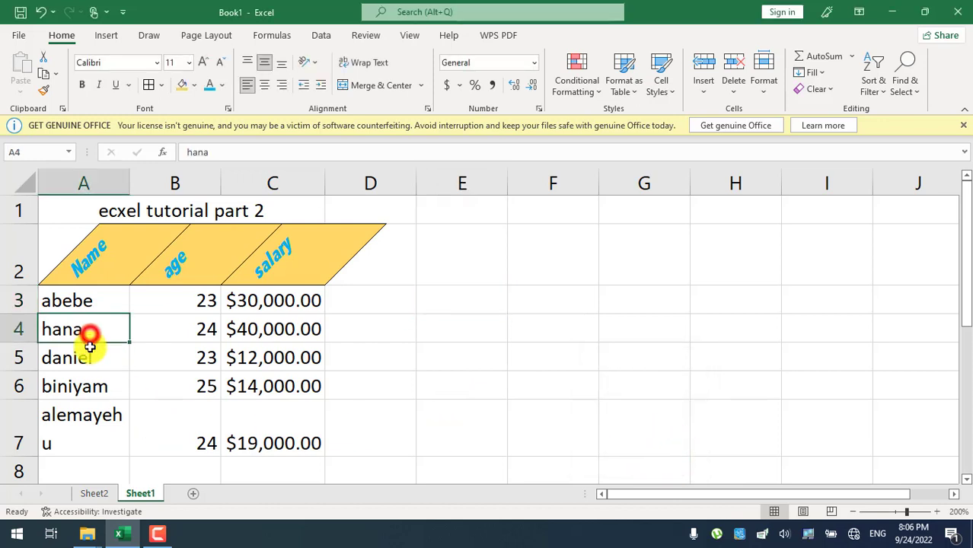
pyautogui.click(87, 358)
pyautogui.click(88, 328)
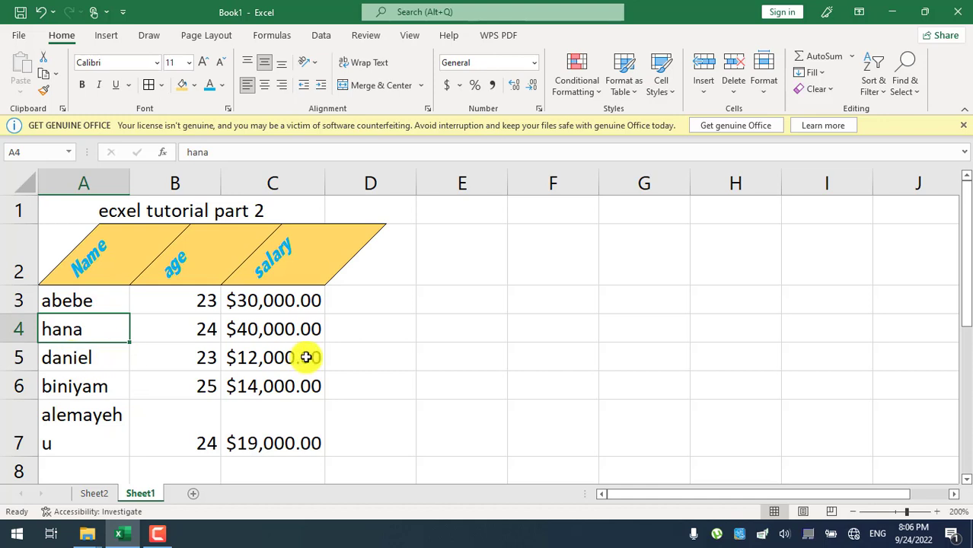
pyautogui.click(701, 97)
pyautogui.click(715, 112)
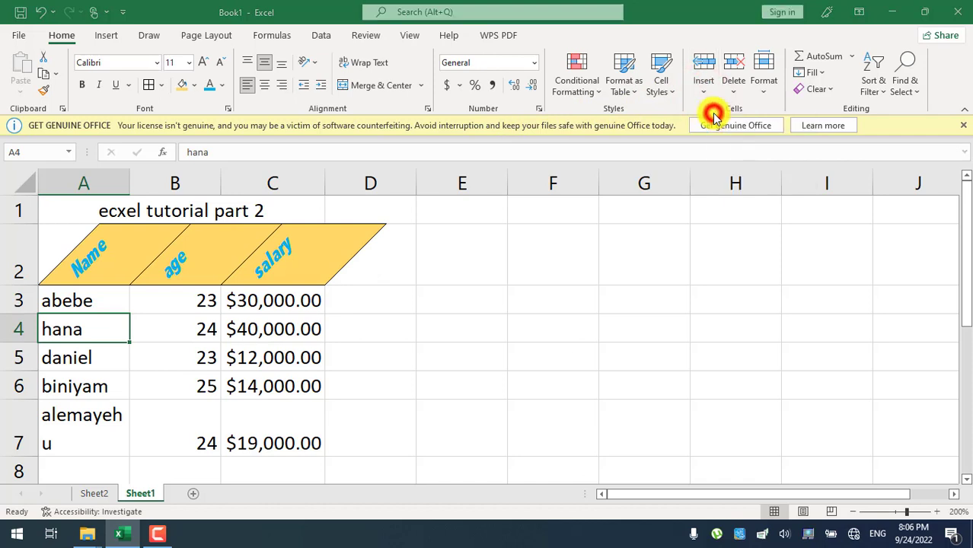
pyautogui.moveTo(614, 354); pyautogui.dragTo(537, 253)
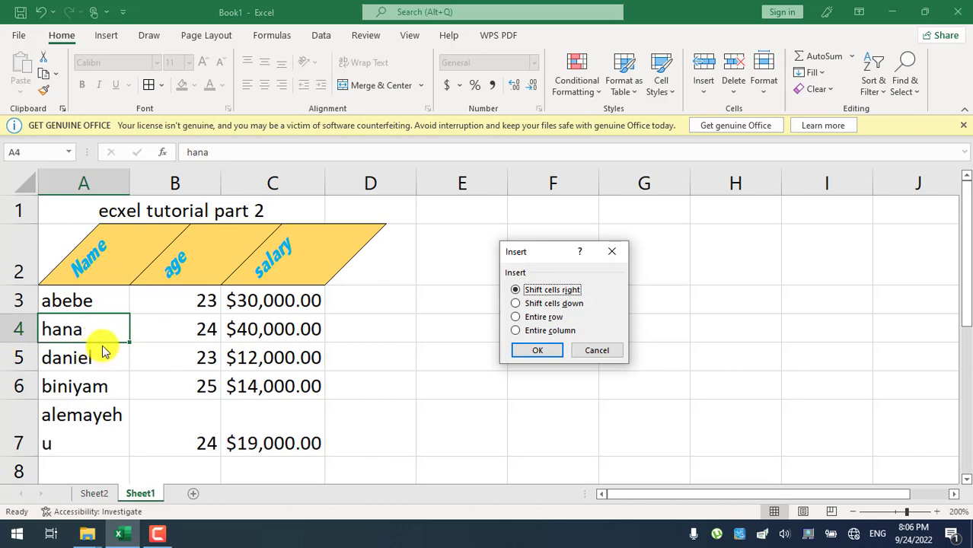
pyautogui.click(542, 319)
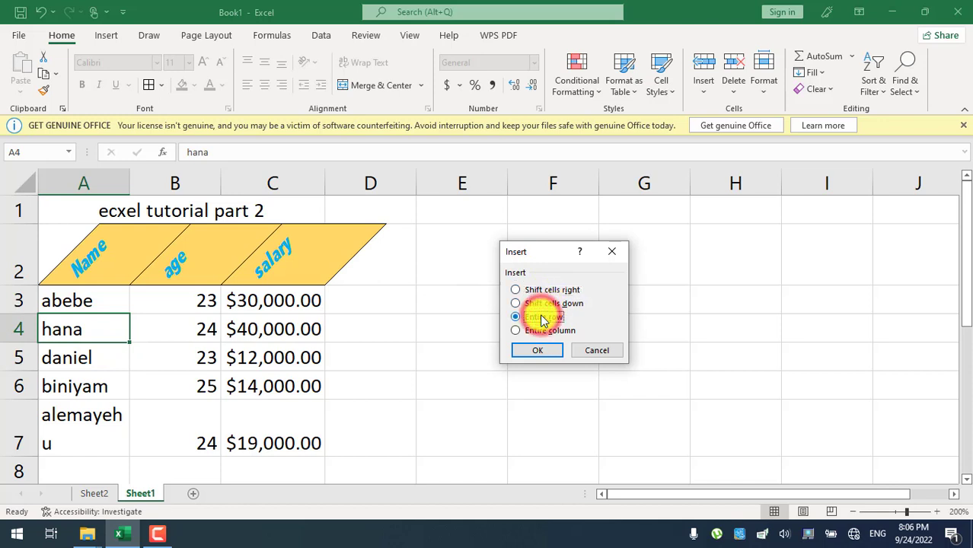
pyautogui.click(543, 352)
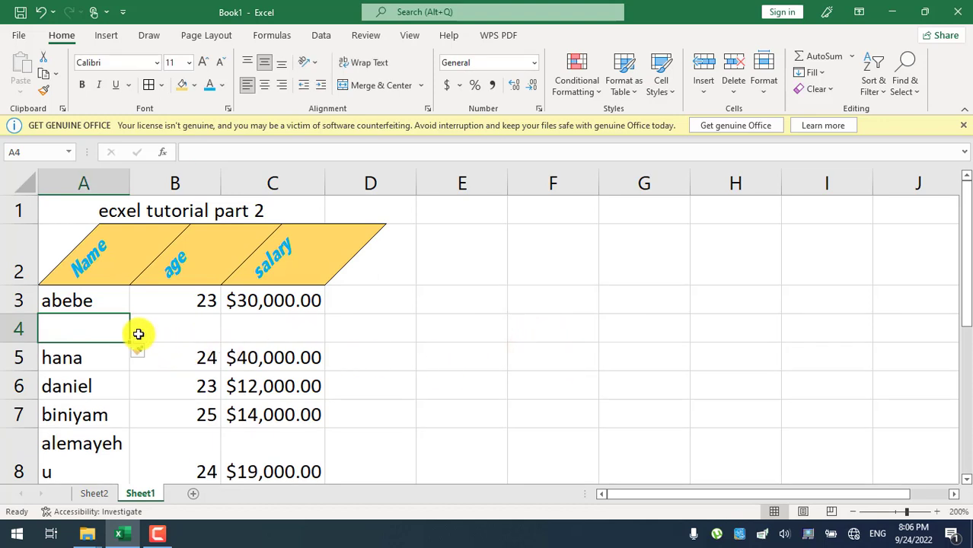
# Delete the blank cells A4:H4 so the records below move back up.
pyautogui.moveTo(87, 331); pyautogui.dragTo(749, 326)
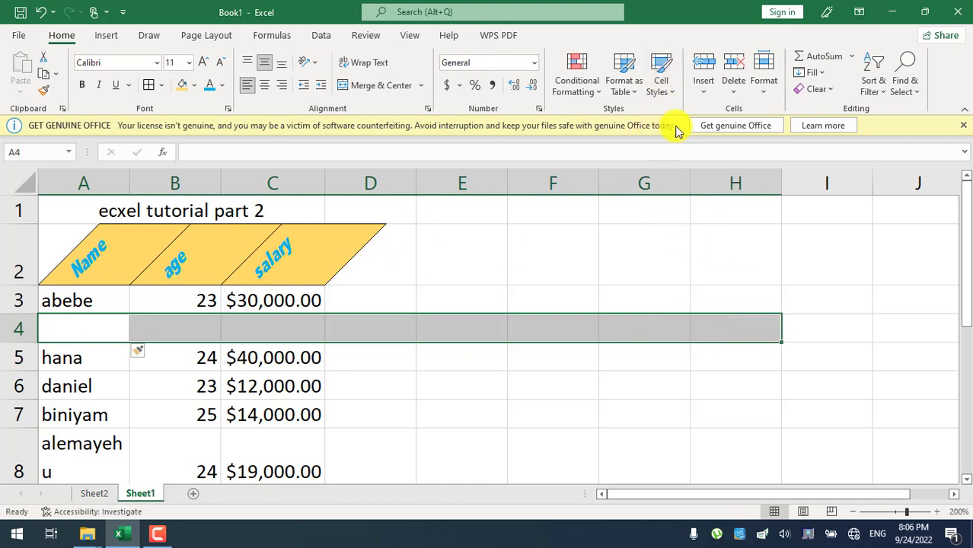
pyautogui.click(740, 76)
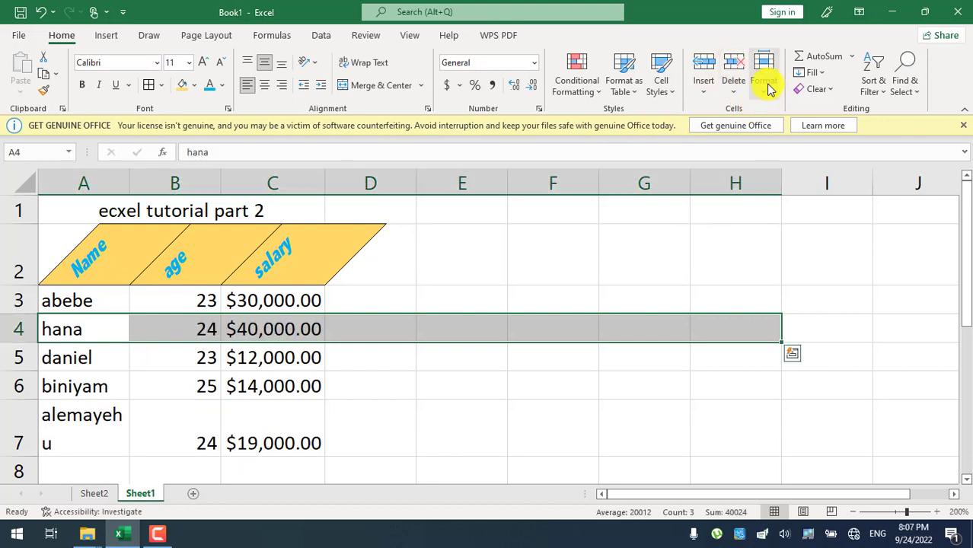
# View the cell size, visibility, sheet organization and protection options for formatting the range A4:H4.
pyautogui.click(766, 84)
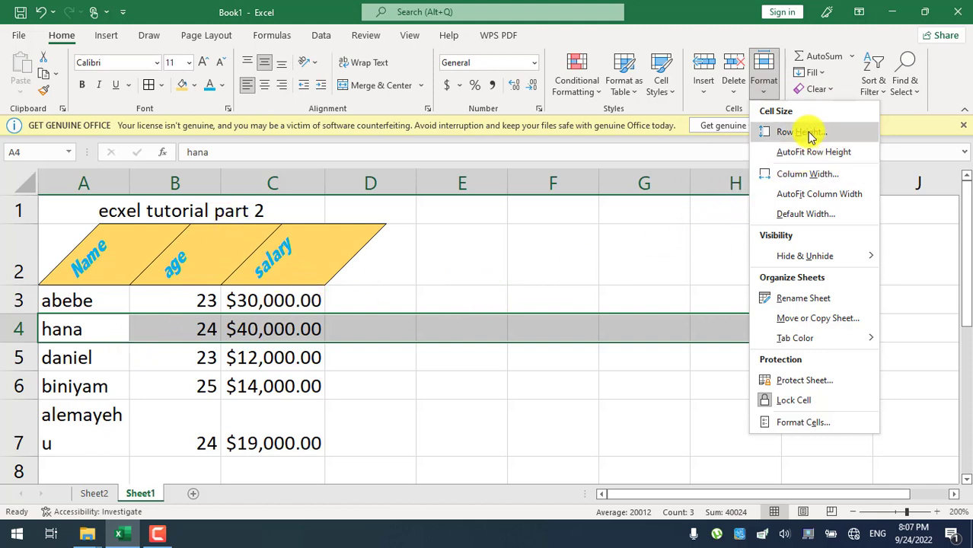
pyautogui.click(621, 278)
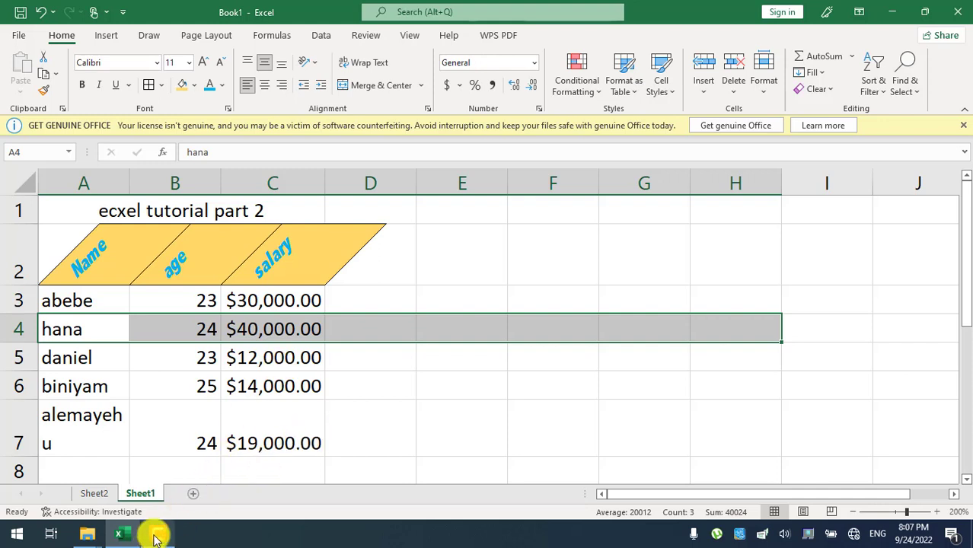
pyautogui.moveTo(156, 539)
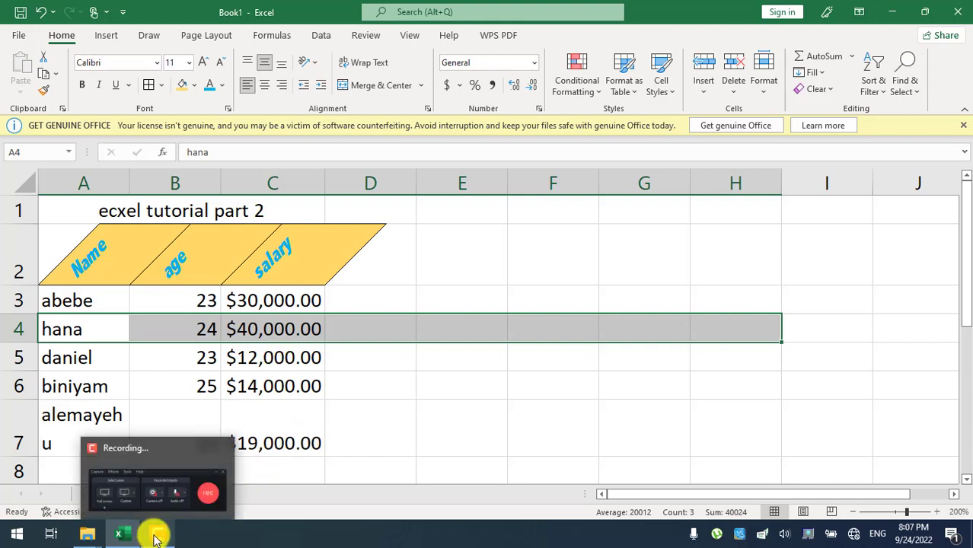